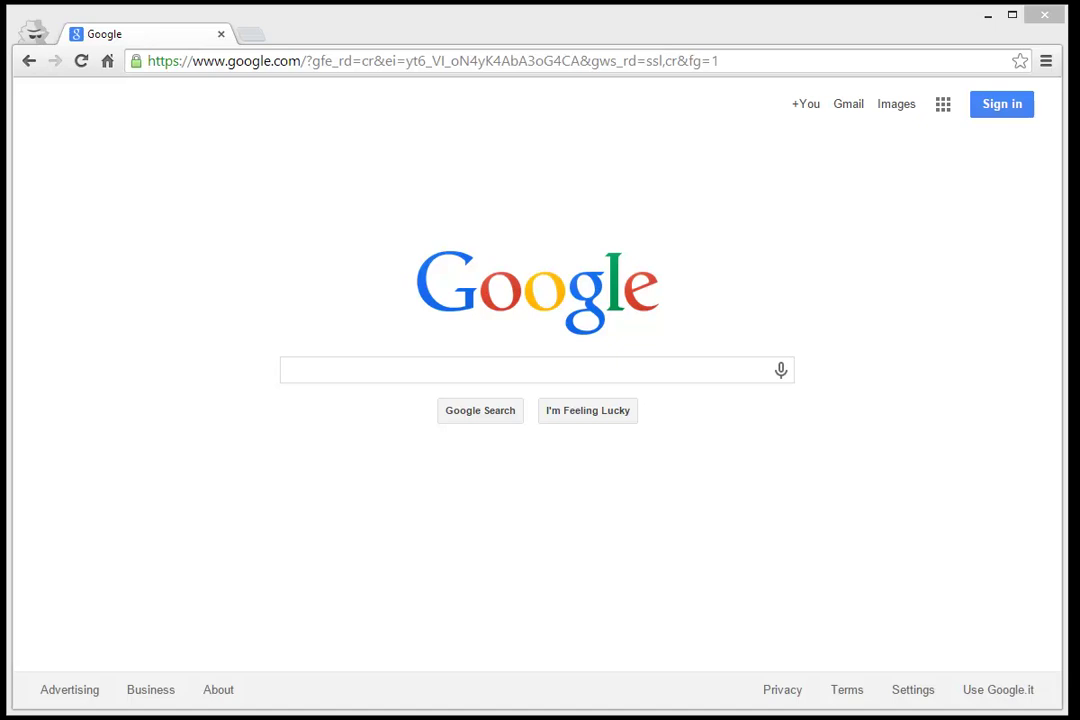
# - Search Google for 'placemint'
pyautogui.click(316, 378)
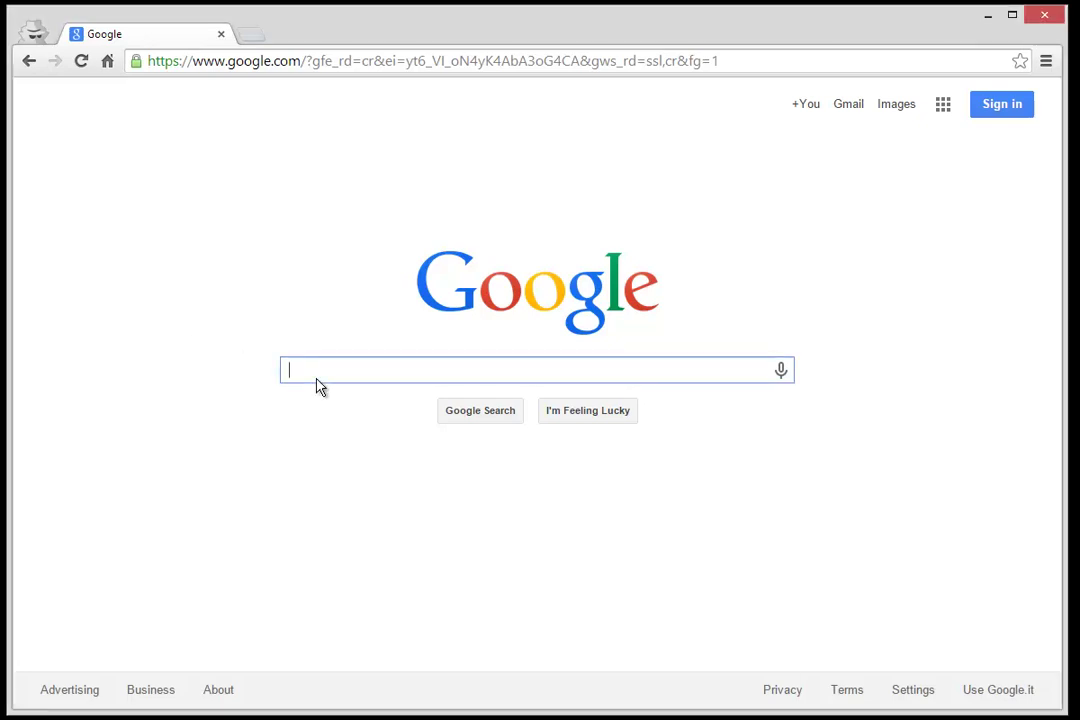
pyautogui.write('placemint')
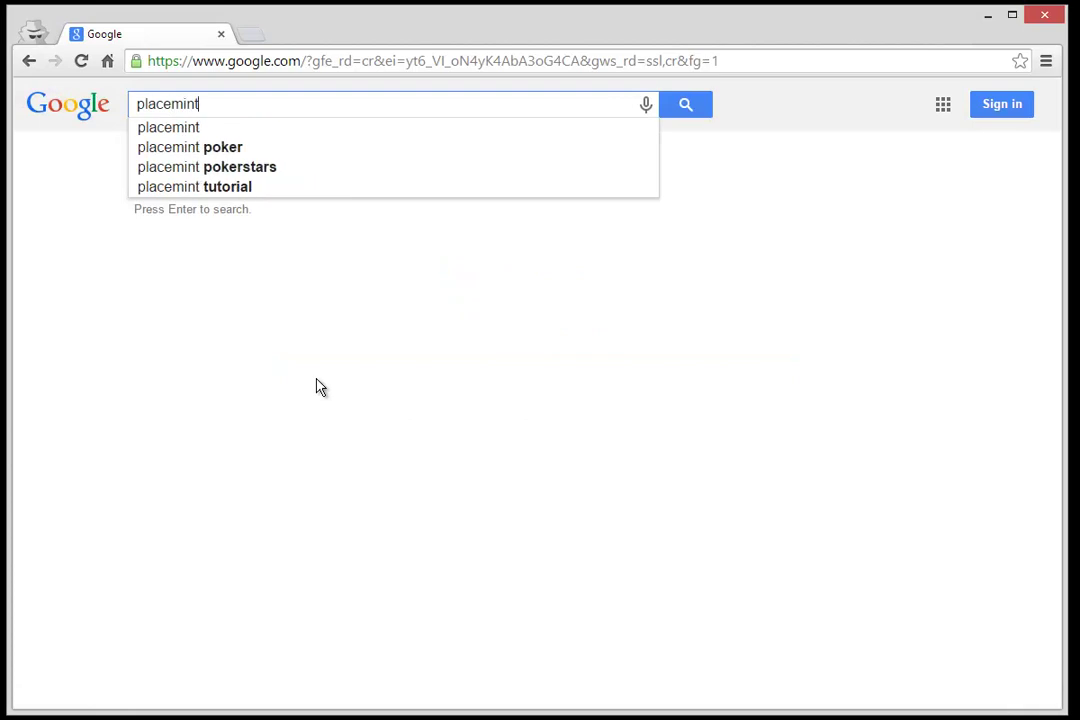
pyautogui.press('Return')
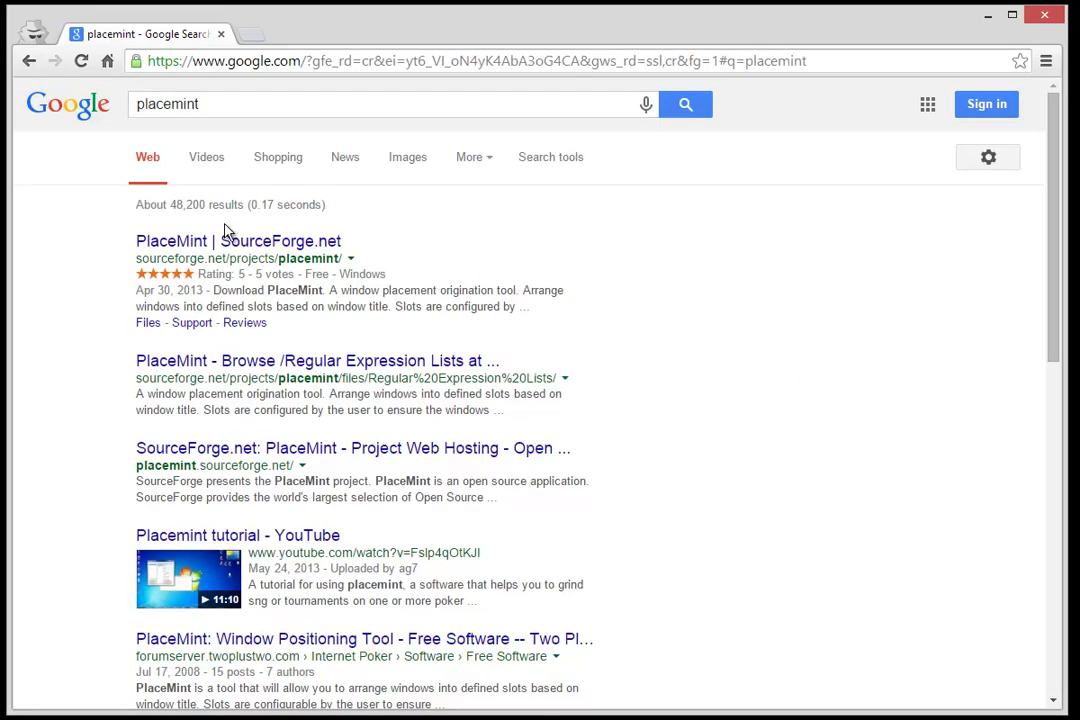
# - Open the PlaceMint SourceForge project page and download the PlaceMint3.0.2 zip
pyautogui.click(222, 248)
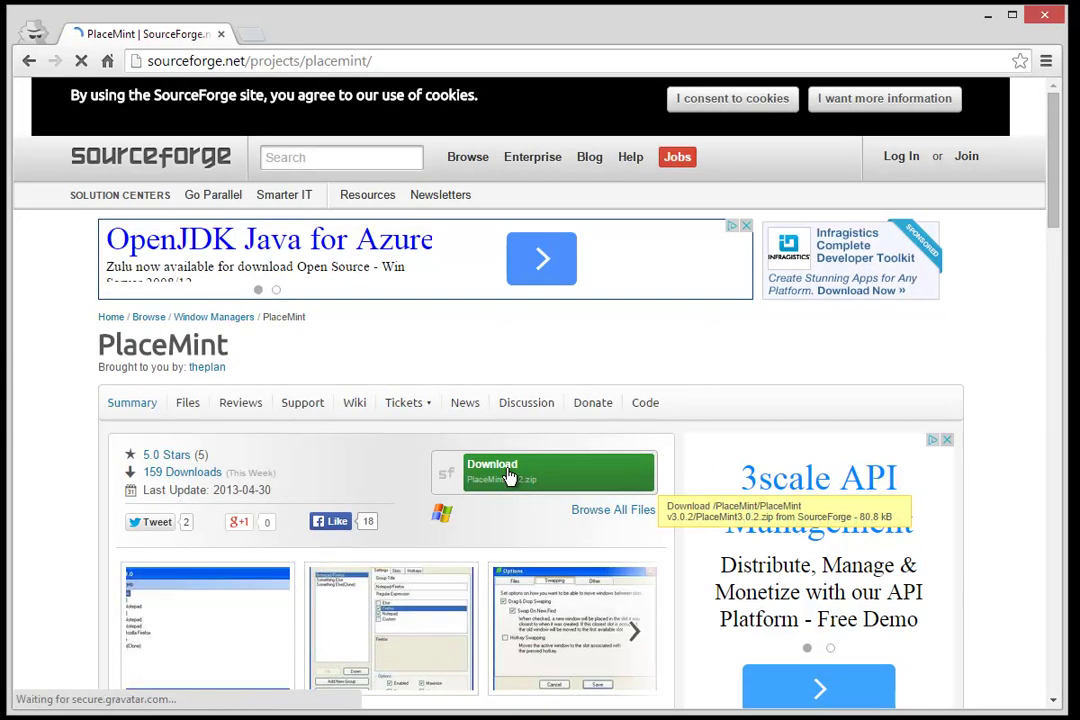
pyautogui.click(510, 477)
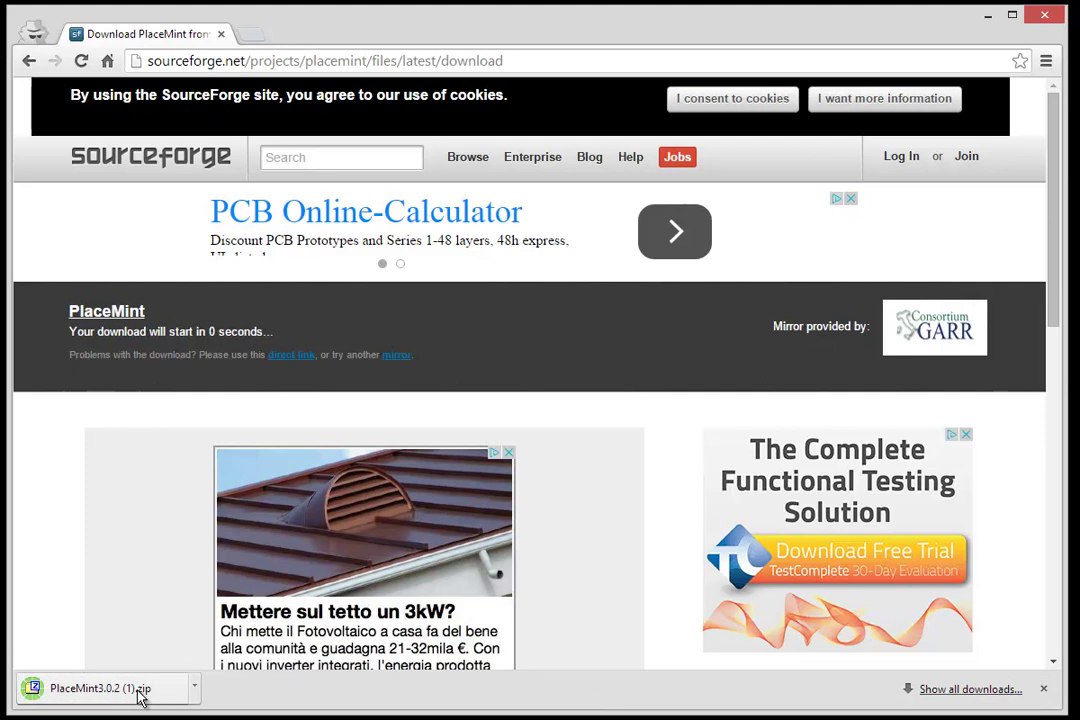
# - Open the downloaded archive and create a desktop folder named Placemint
pyautogui.click(139, 697)
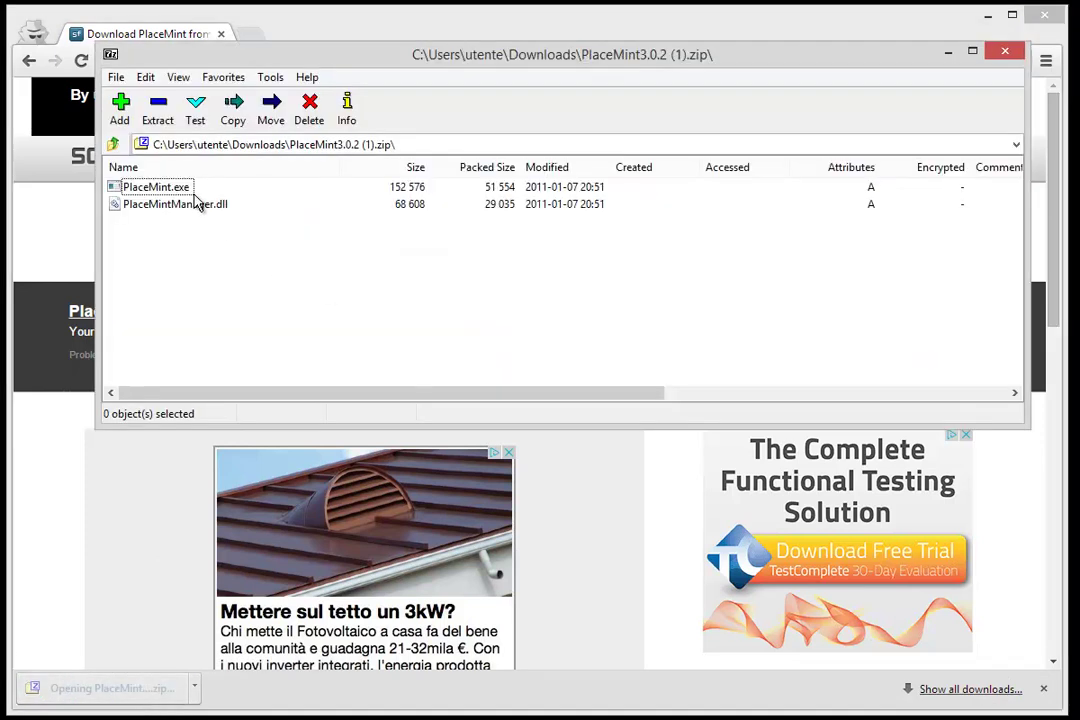
pyautogui.click(333, 527)
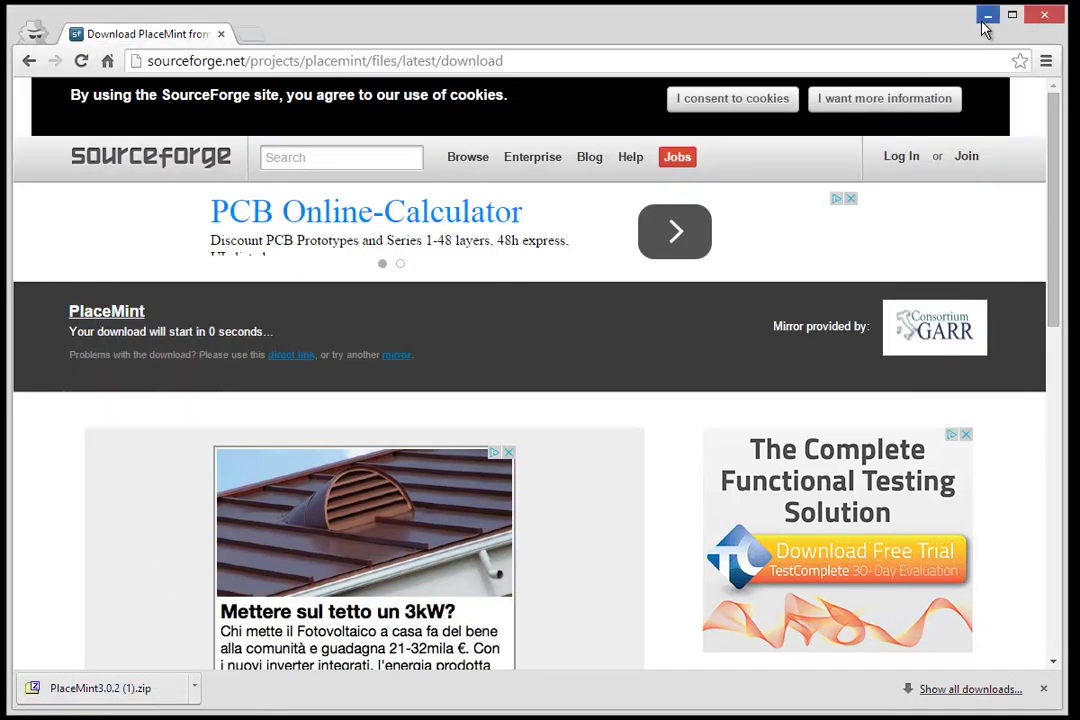
pyautogui.click(987, 15)
pyautogui.rightClick(358, 477)
pyautogui.moveTo(398, 640)
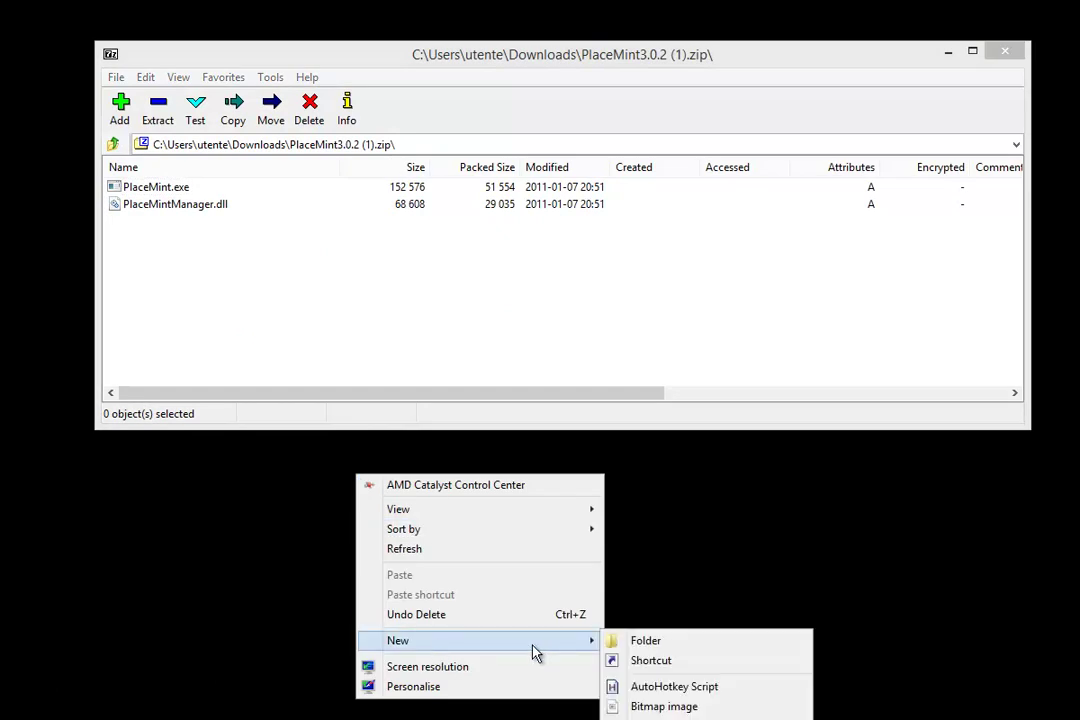
pyautogui.click(647, 643)
pyautogui.write('P')
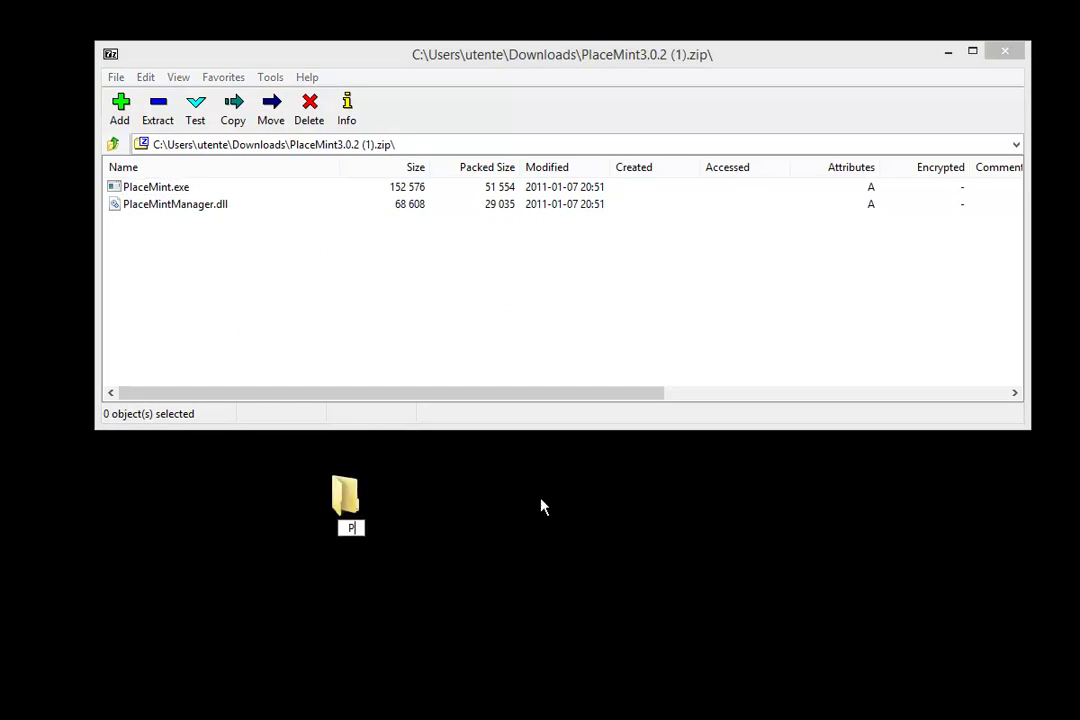
pyautogui.write('lacemint')
pyautogui.press('Return')
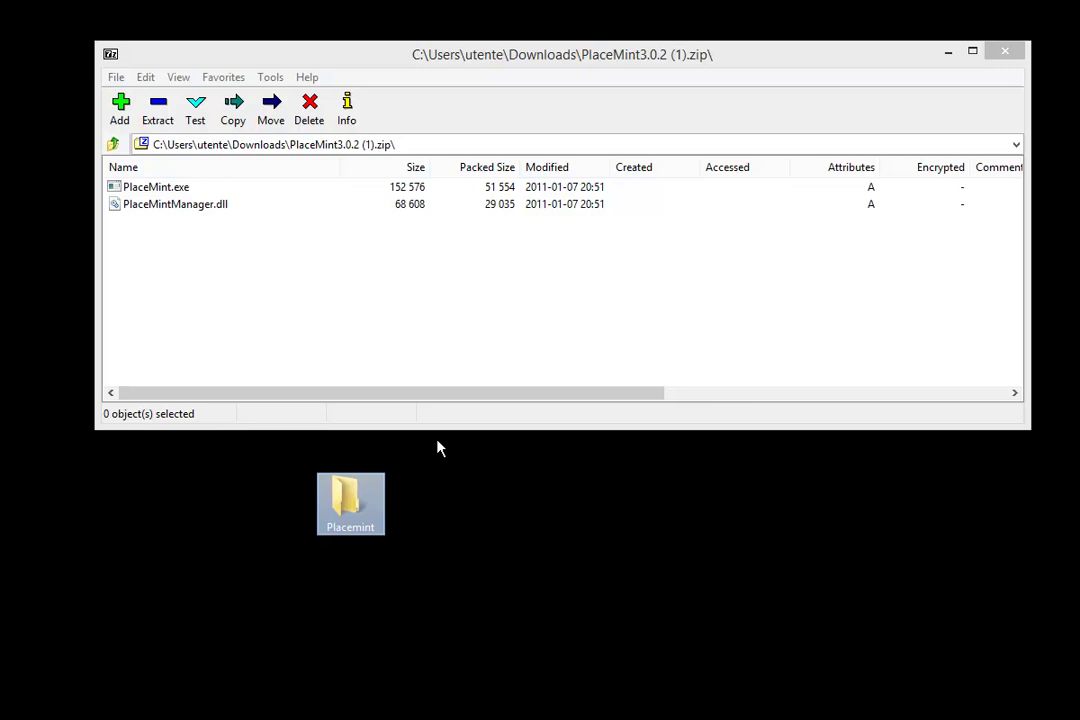
# - Extract PlaceMint.exe and PlaceMintManager.dll into the Placemint folder and close 7-Zip
pyautogui.doubleClick(360, 505)
pyautogui.moveTo(164, 165); pyautogui.dragTo(510, 213)
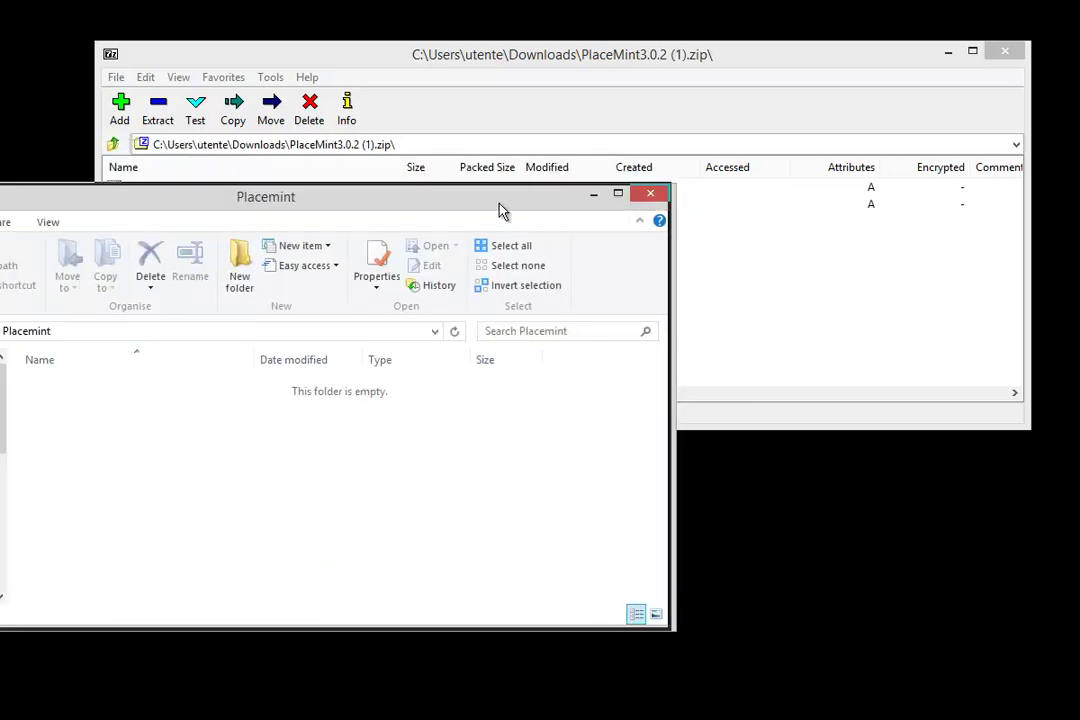
pyautogui.click(550, 55)
pyautogui.keyDown('shift'); pyautogui.click(164, 206); pyautogui.keyUp('shift')
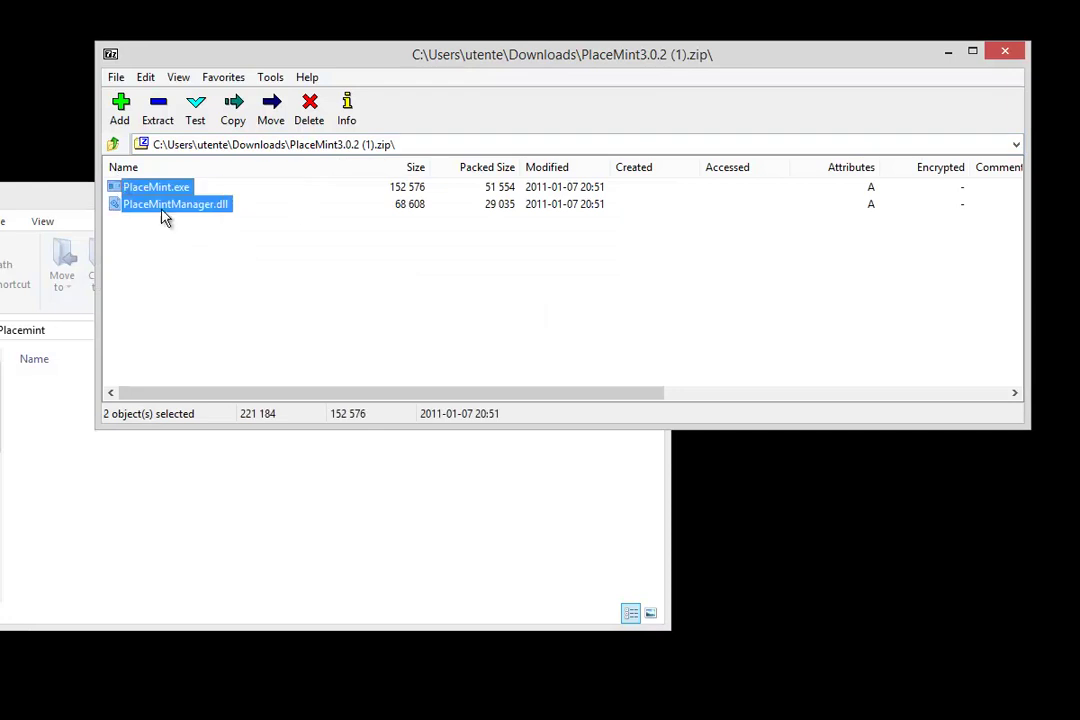
pyautogui.moveTo(161, 206); pyautogui.dragTo(280, 528)
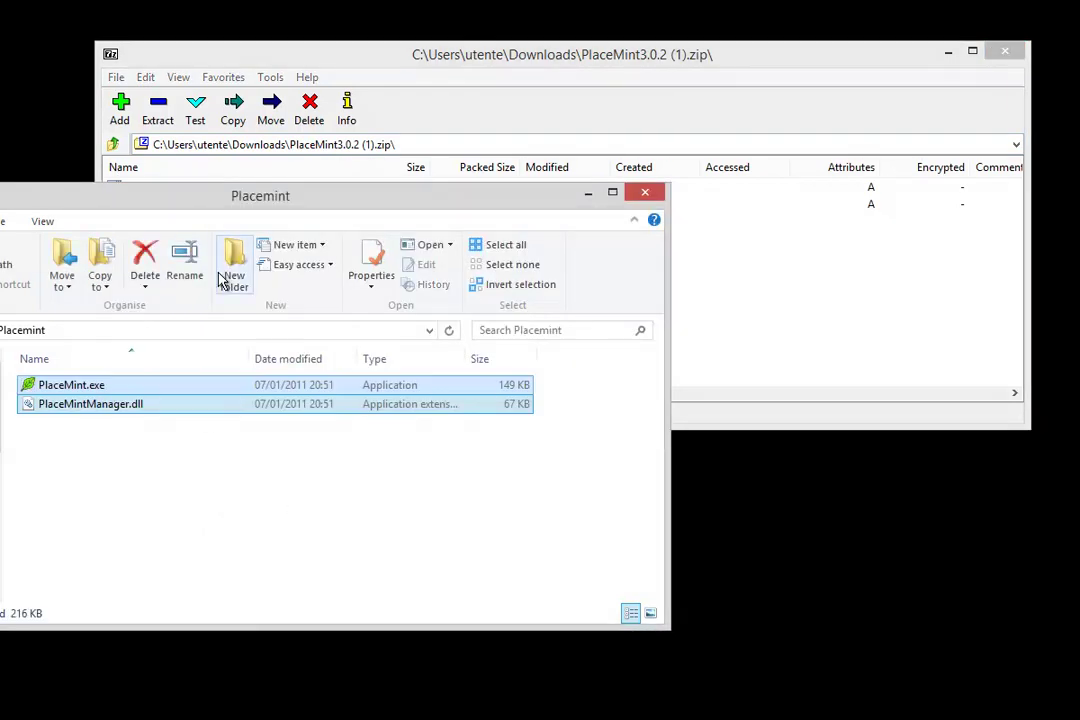
pyautogui.click(325, 421)
pyautogui.click(1005, 51)
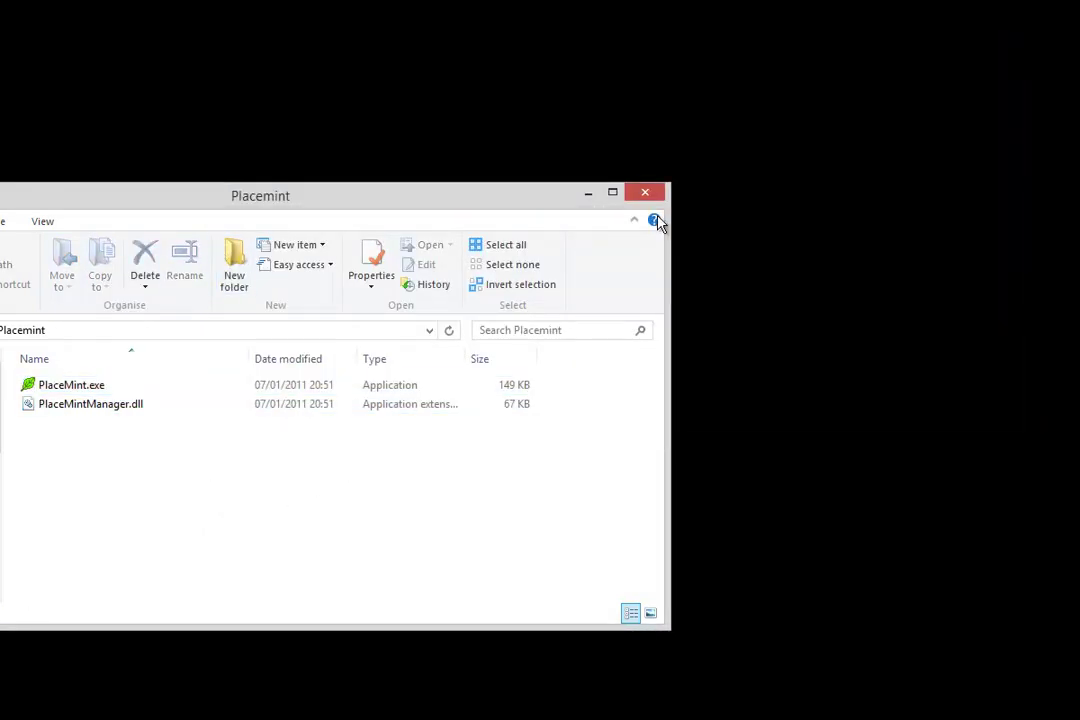
# - Launch PlaceMint.exe, dismiss its welcome, close the folder, and choose Tools > Configure
pyautogui.doubleClick(92, 389)
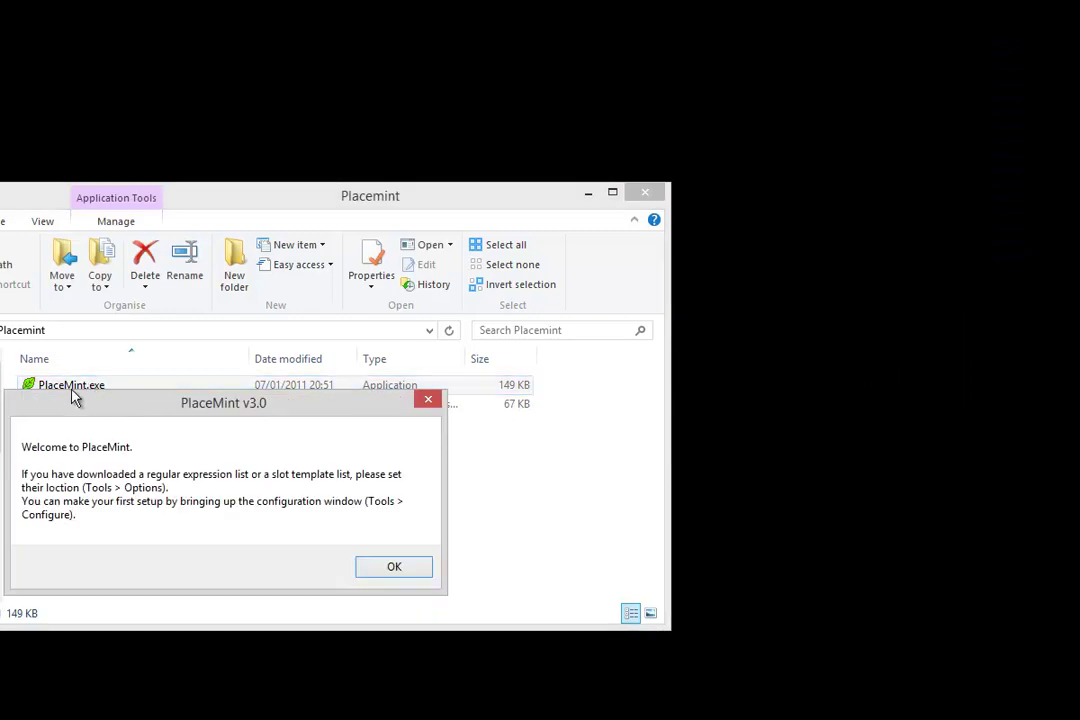
pyautogui.click(391, 570)
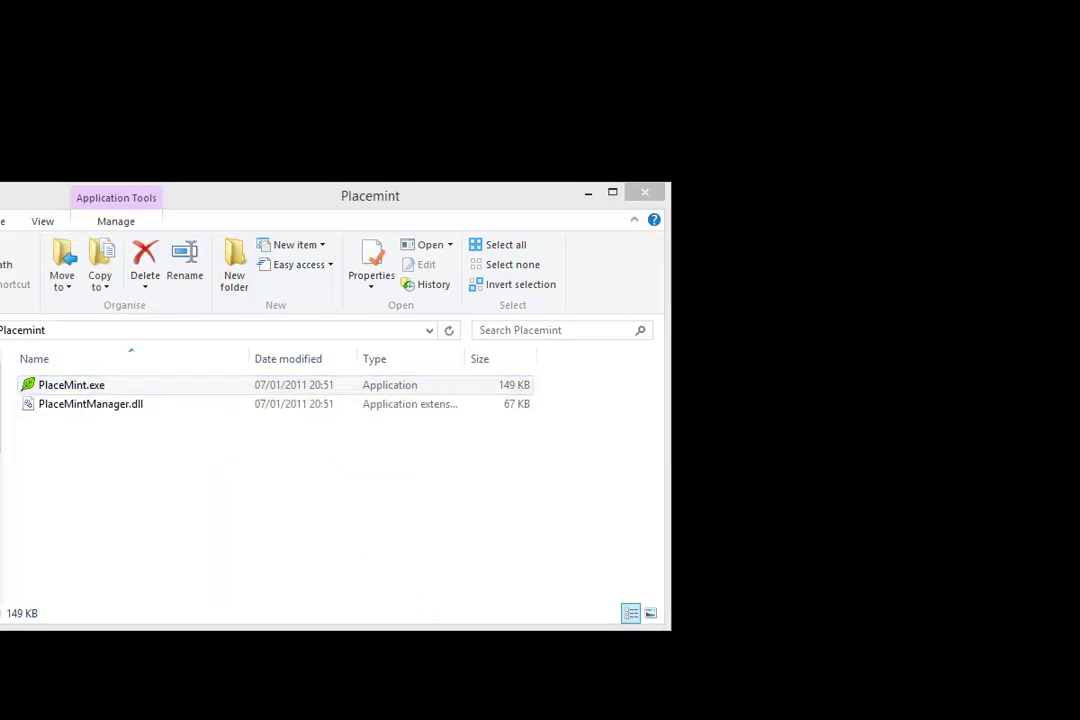
pyautogui.click(673, 193)
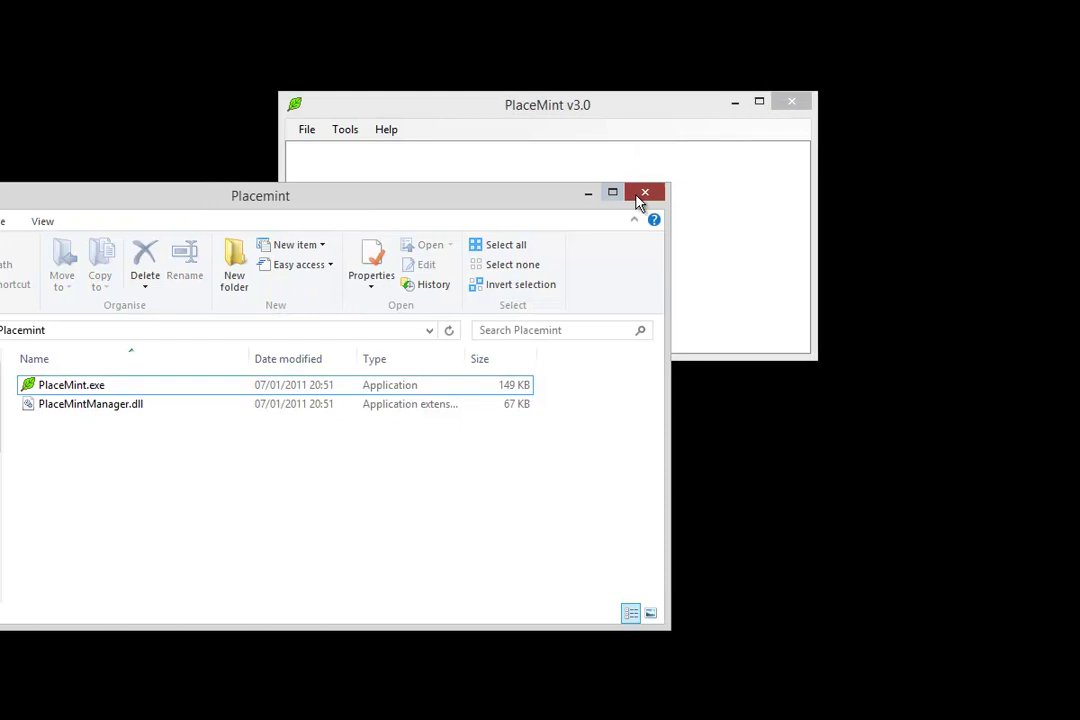
pyautogui.click(642, 195)
pyautogui.moveTo(516, 112); pyautogui.dragTo(462, 119)
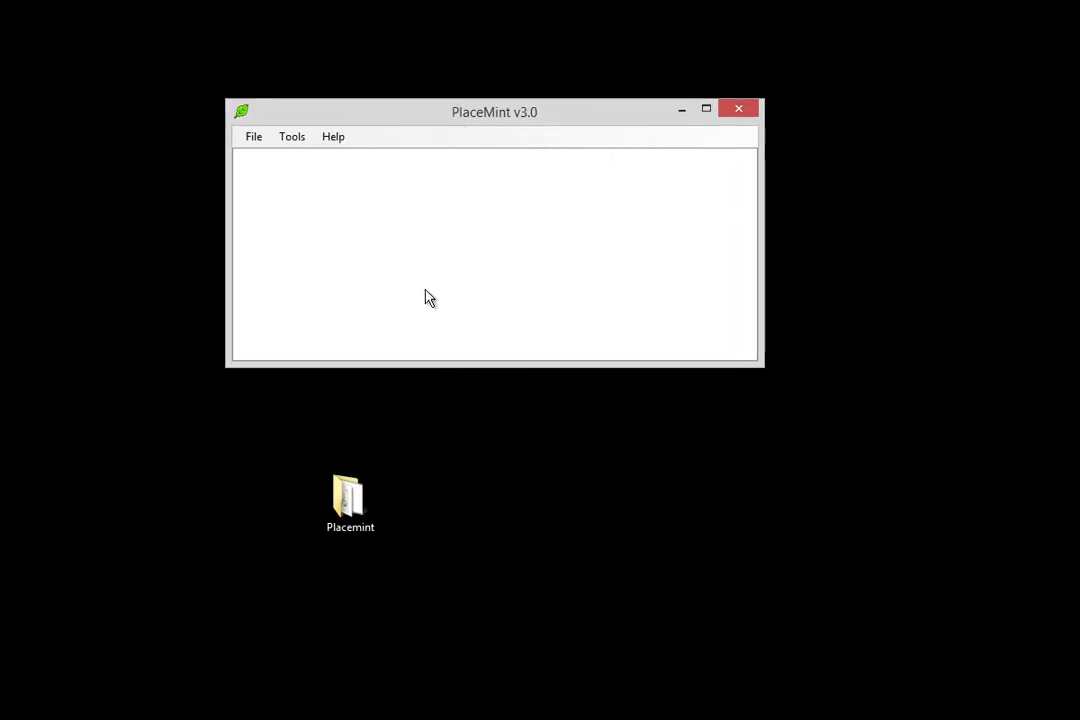
pyautogui.click(296, 143)
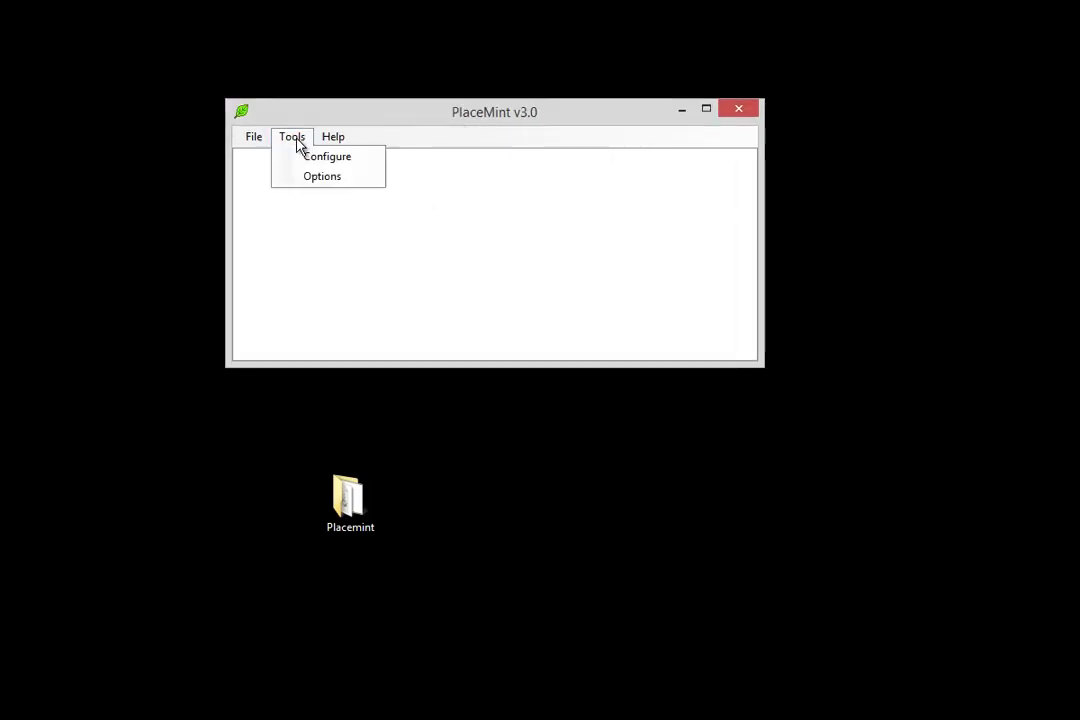
pyautogui.click(355, 162)
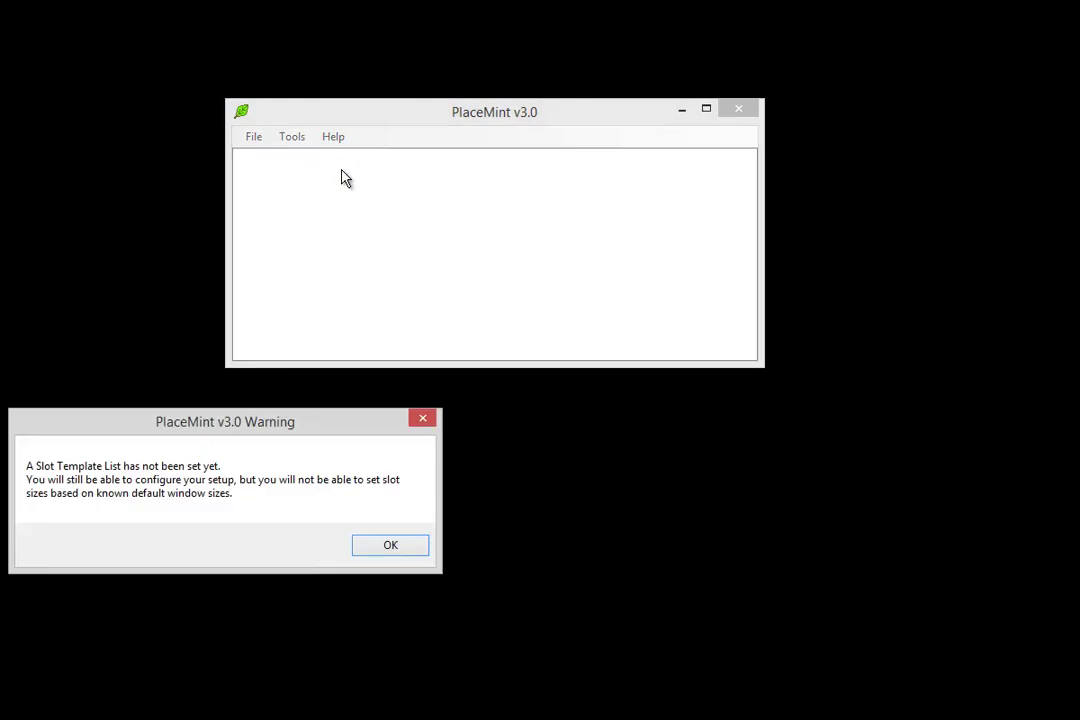
# - Dismiss the warning and add a window group titled 'Sportbet90 2 tables'
pyautogui.click(390, 550)
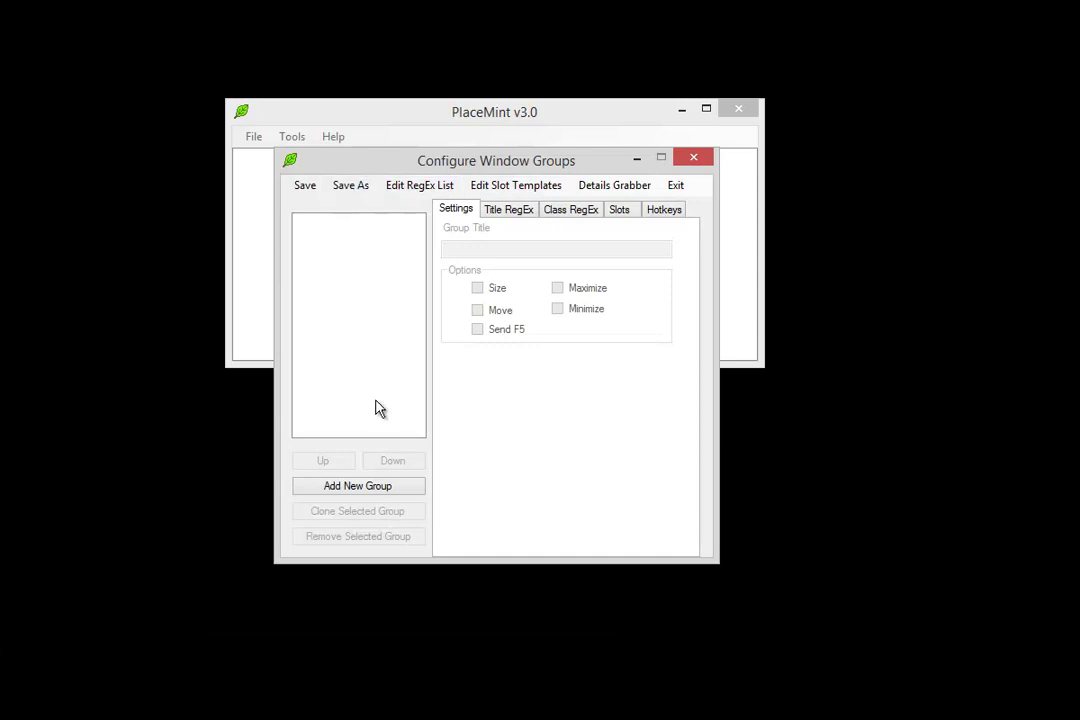
pyautogui.click(358, 494)
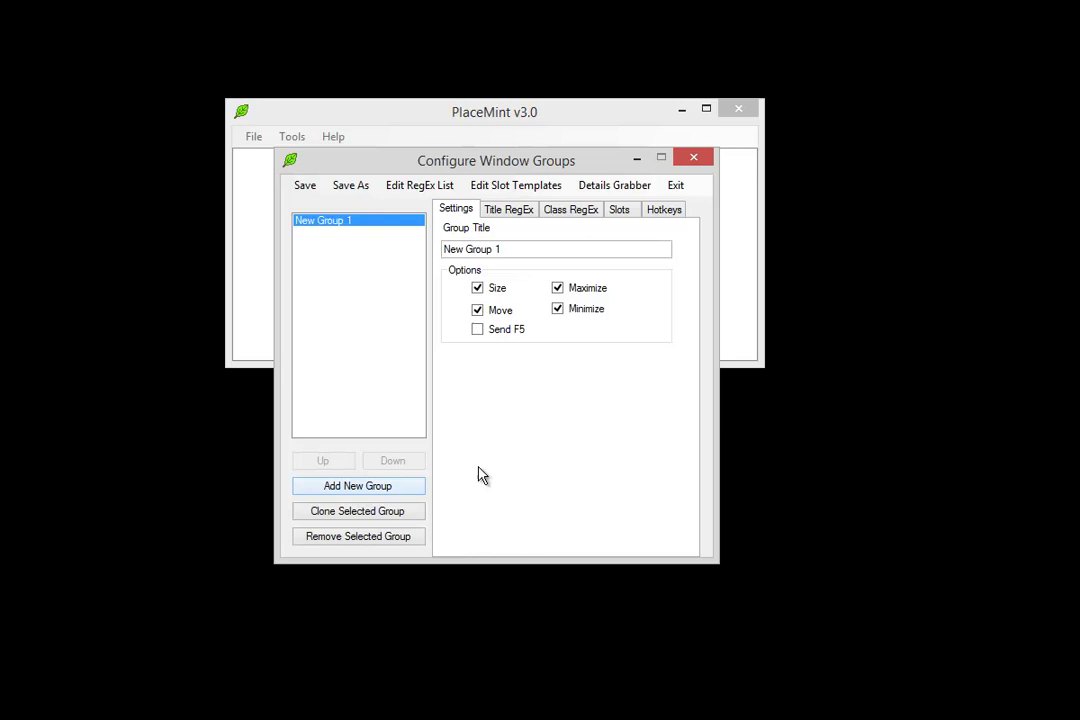
pyautogui.moveTo(528, 251); pyautogui.dragTo(366, 248)
pyautogui.write('Sport')
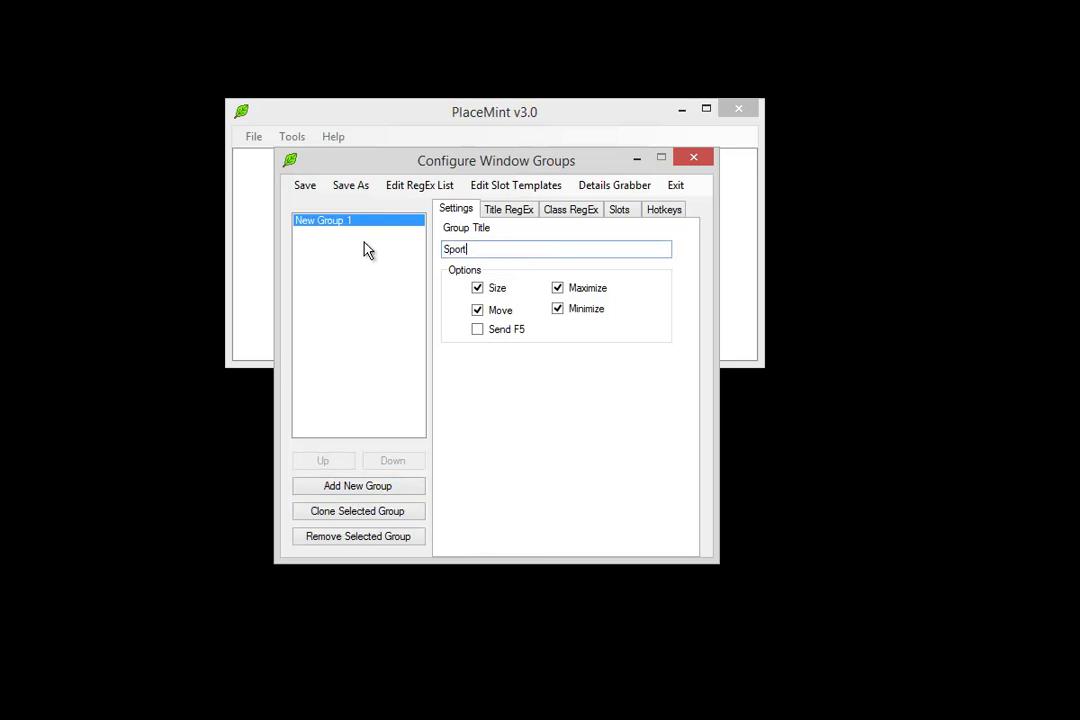
pyautogui.write('bet90')
pyautogui.write(' 2 tabl')
pyautogui.write('es')
pyautogui.click(522, 211)
pyautogui.click(466, 211)
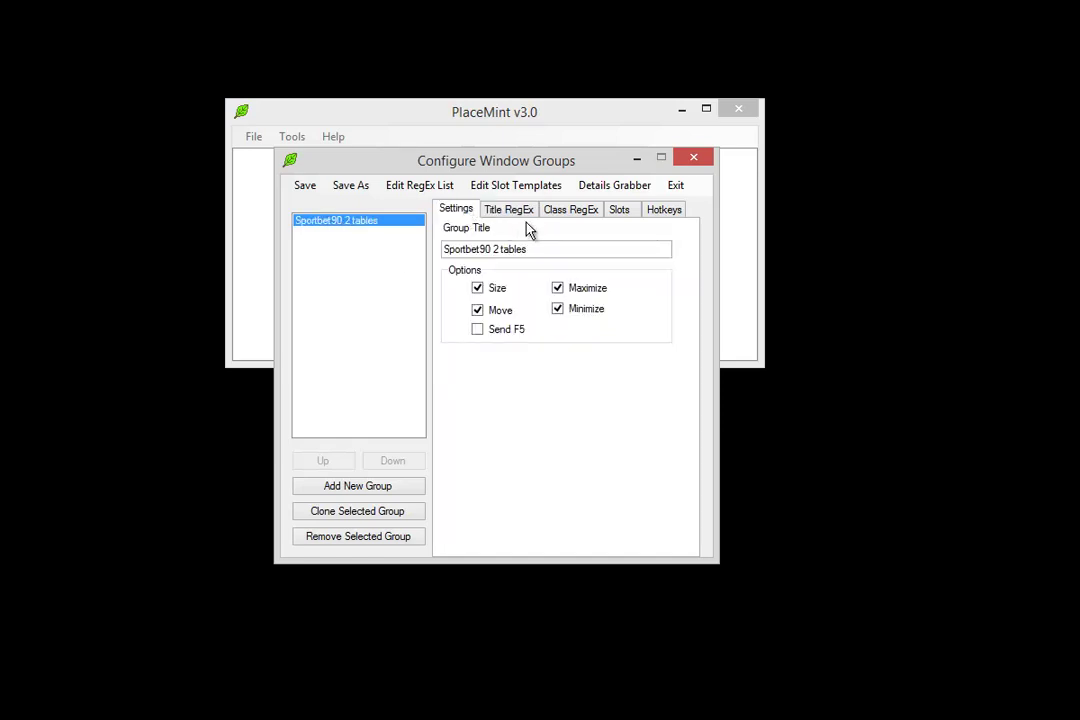
# - Create a regex entry titled Sportbet90 with the pattern TheCap777
pyautogui.click(419, 190)
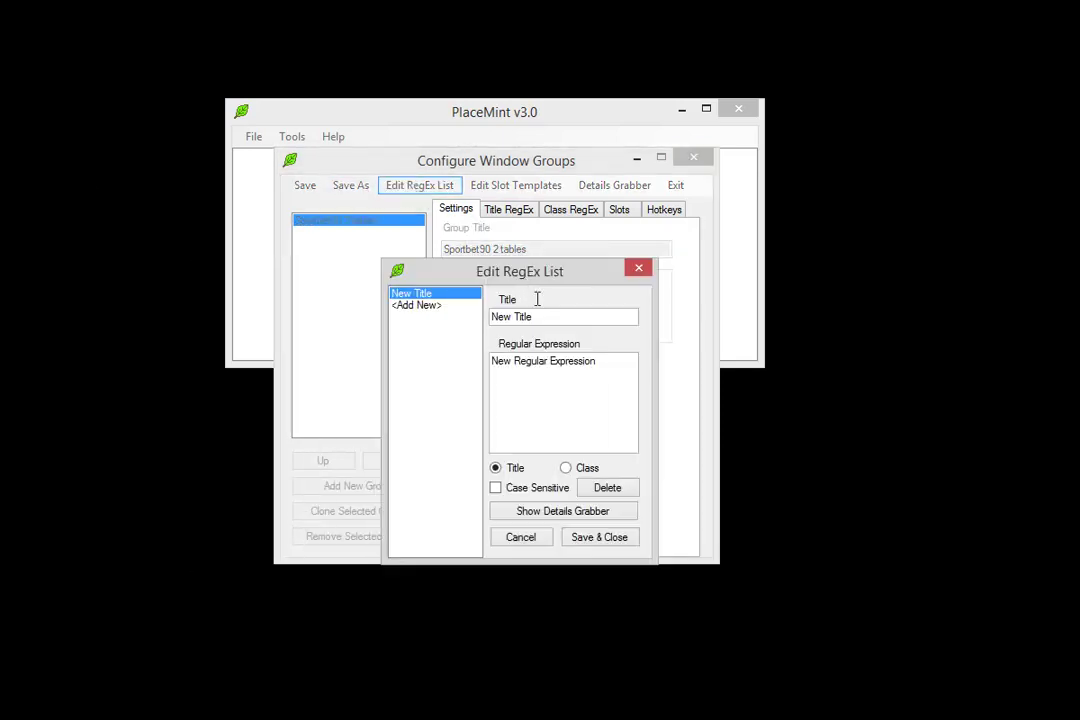
pyautogui.click(578, 317)
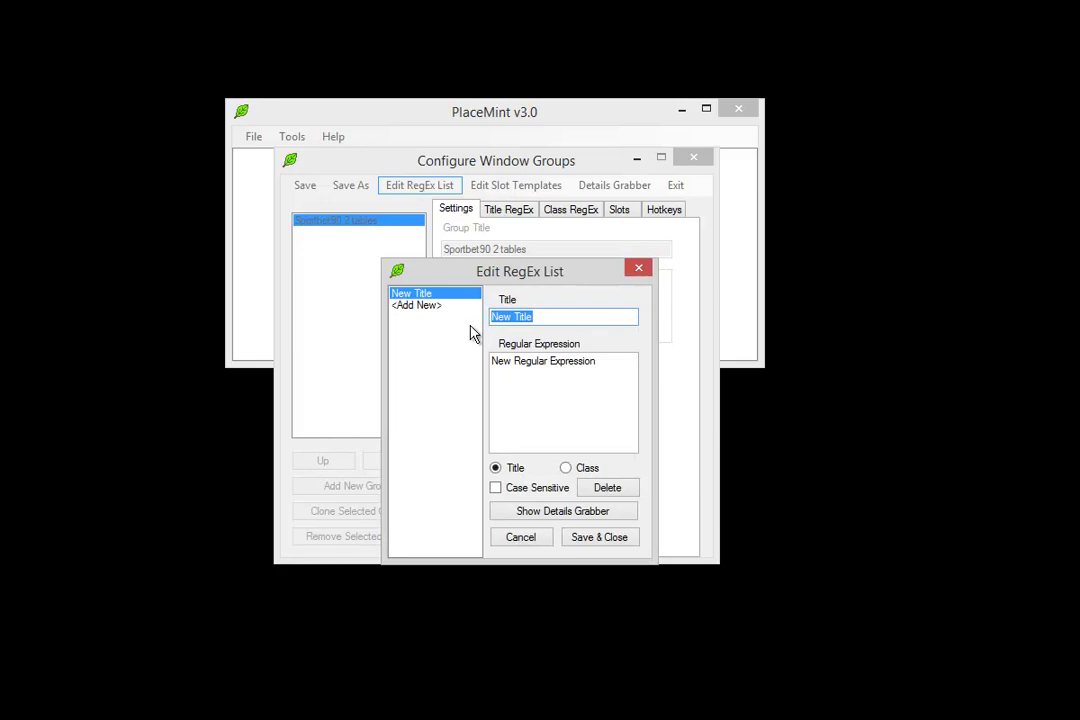
pyautogui.write('Sportbet90')
pyautogui.doubleClick(581, 317)
pyautogui.click(569, 405)
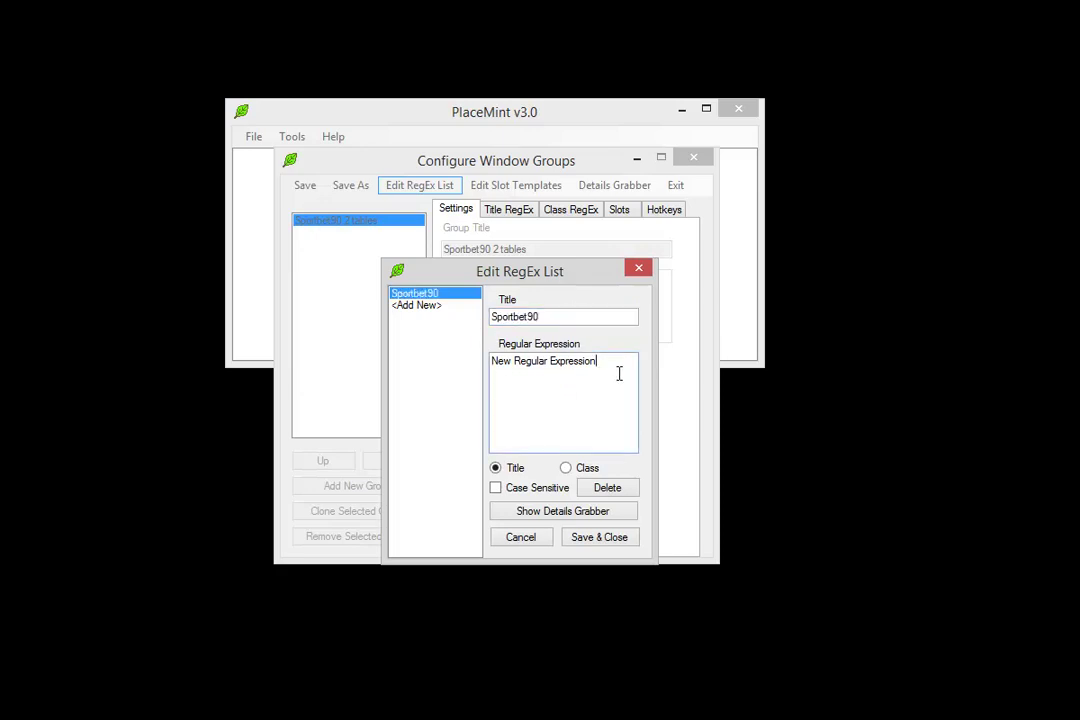
pyautogui.hotkey('ctrl', 'a')
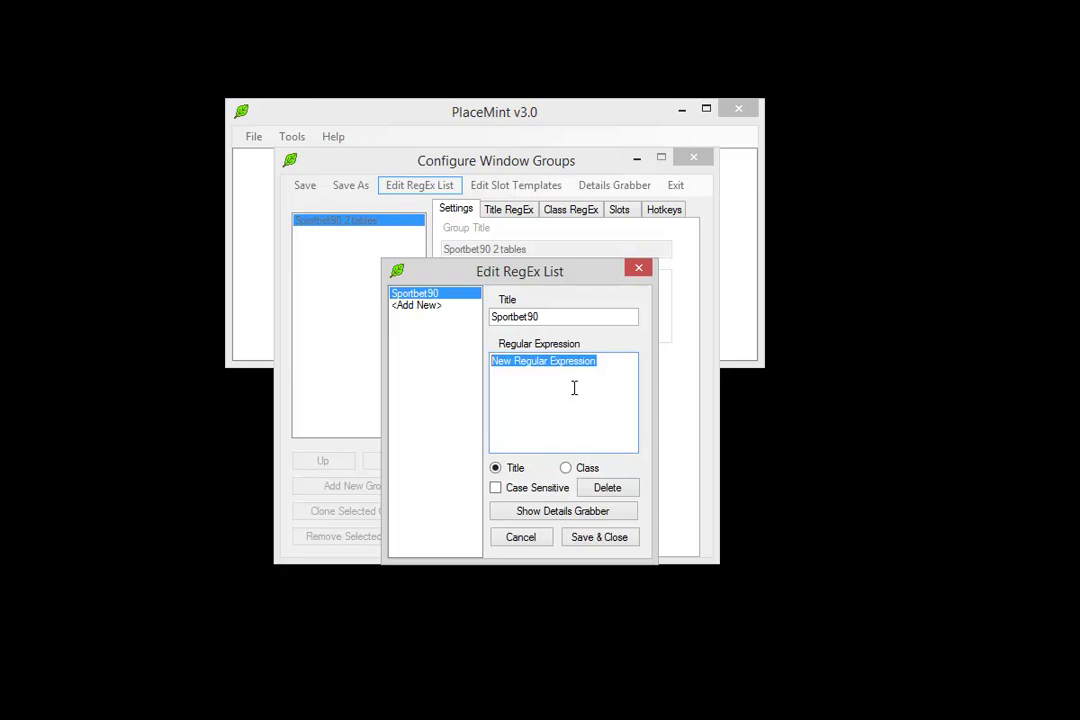
pyautogui.write('TheCap777')
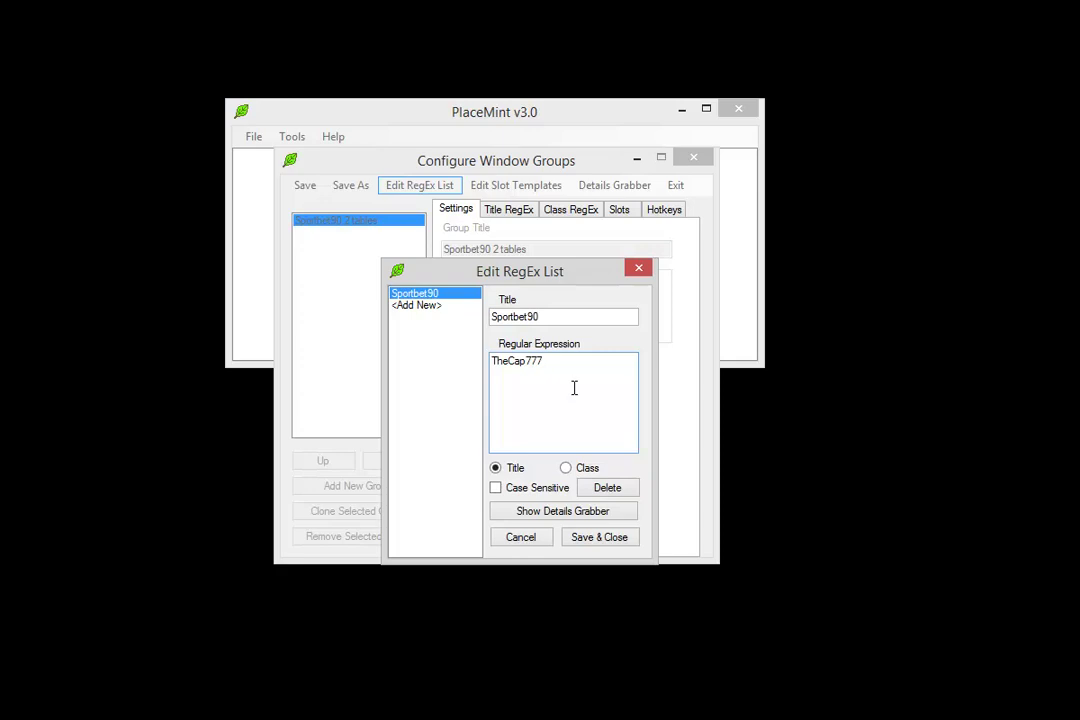
pyautogui.moveTo(557, 370); pyautogui.dragTo(434, 362)
pyautogui.click(590, 415)
pyautogui.doubleClick(533, 376)
pyautogui.click(533, 376)
# - Save the regex list and tick the Sportbet90 title expression for the group
pyautogui.click(596, 540)
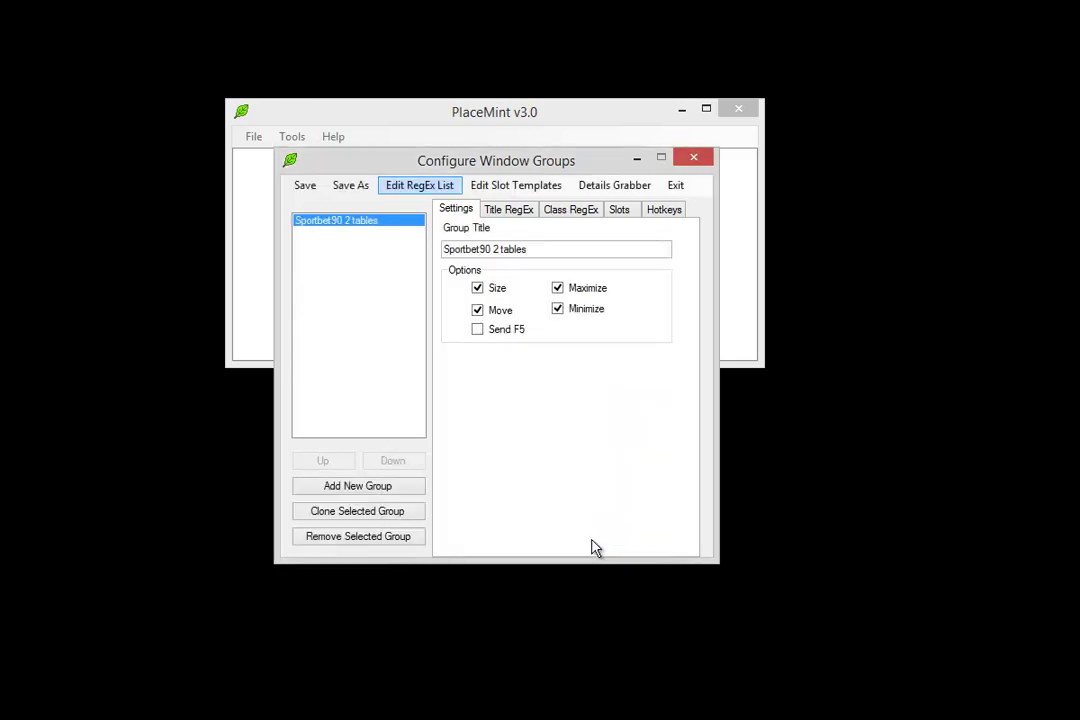
pyautogui.click(508, 219)
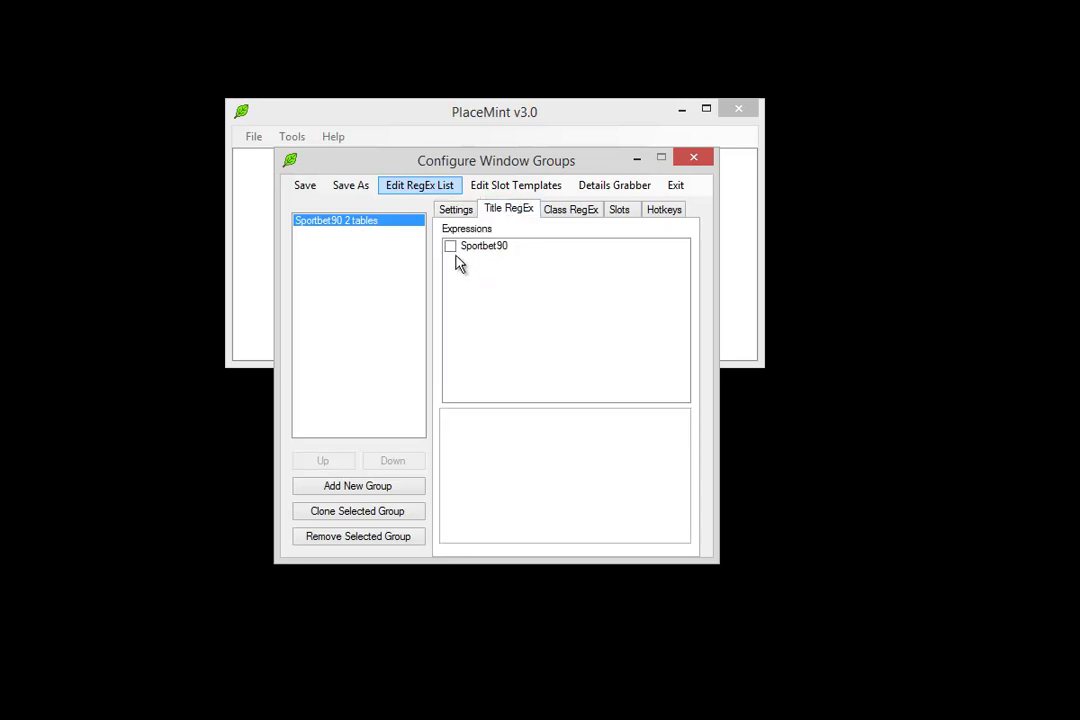
pyautogui.click(455, 253)
pyautogui.click(450, 247)
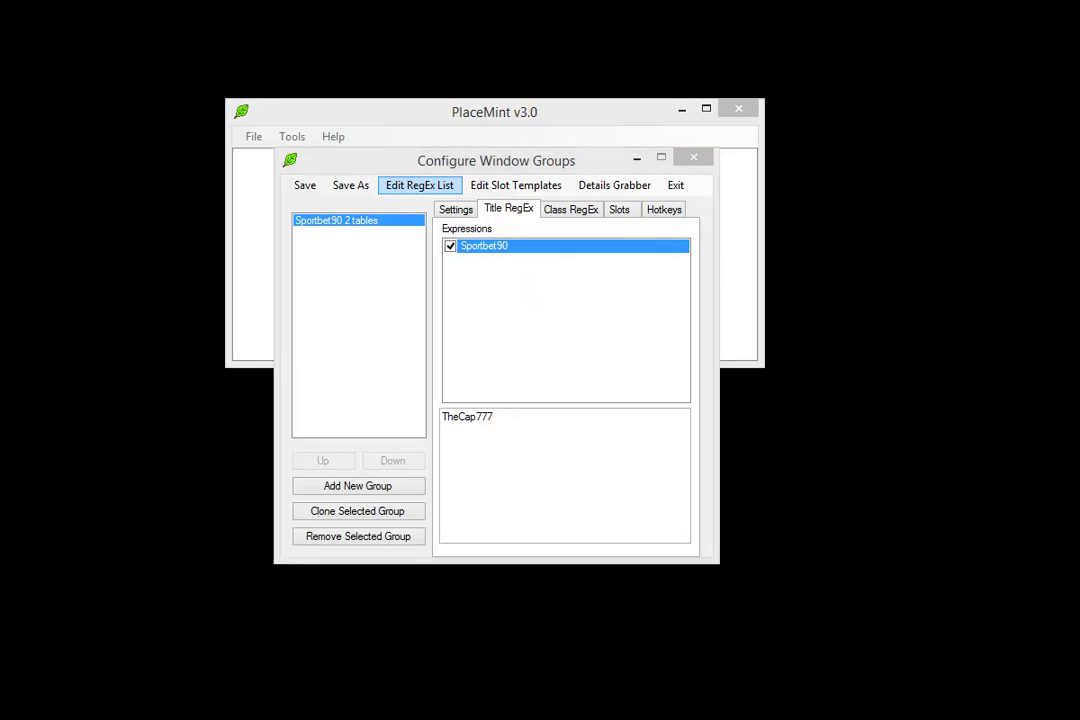
# - Open the Hum XLIV poker table from the DollaroMagic lobby
pyautogui.moveTo(492, 470); pyautogui.dragTo(760, 305)
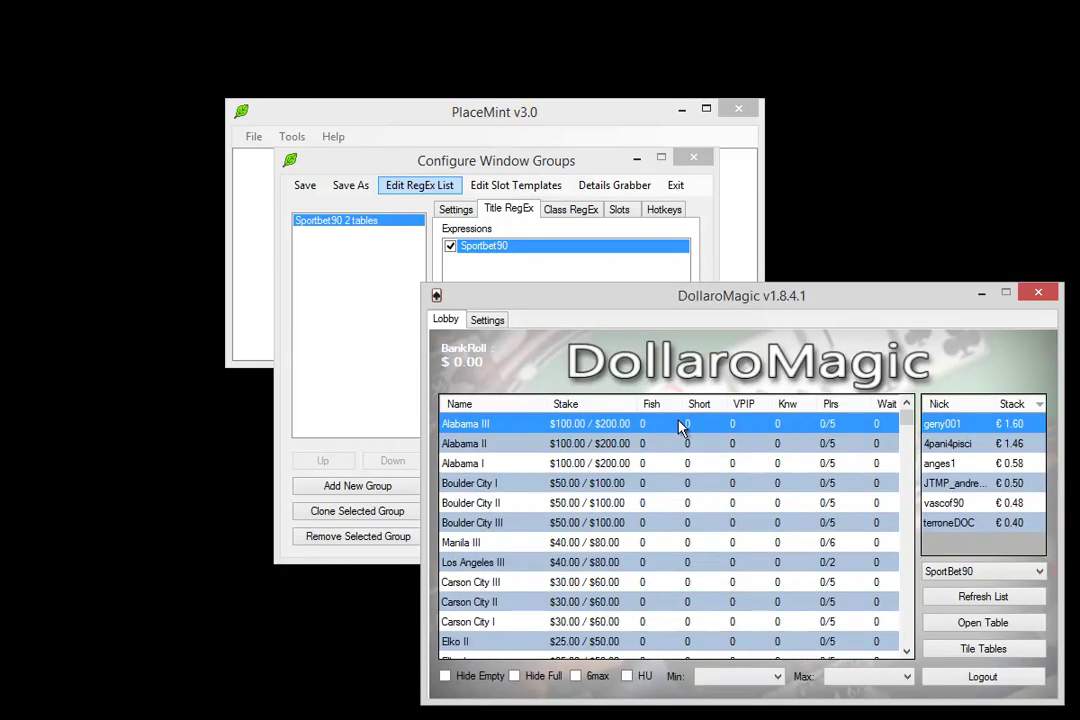
pyautogui.moveTo(910, 422); pyautogui.dragTo(906, 642)
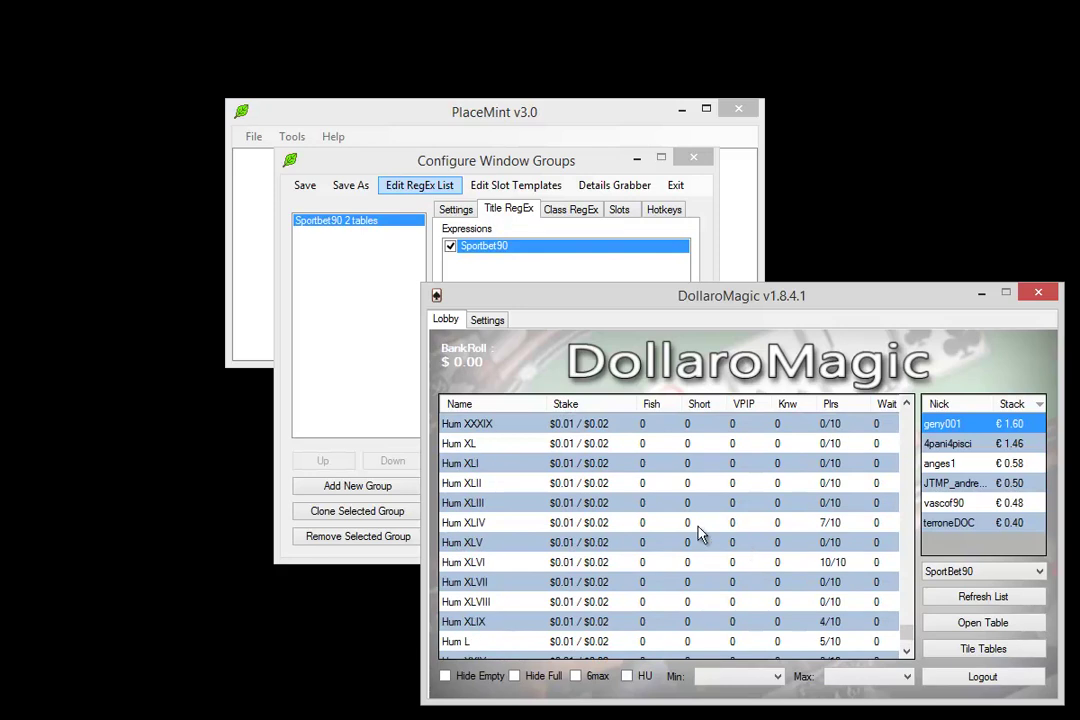
pyautogui.doubleClick(700, 535)
# - Shrink and reposition the Hum XLIV table, moving the group configuration left
pyautogui.moveTo(67, 169); pyautogui.dragTo(783, 152)
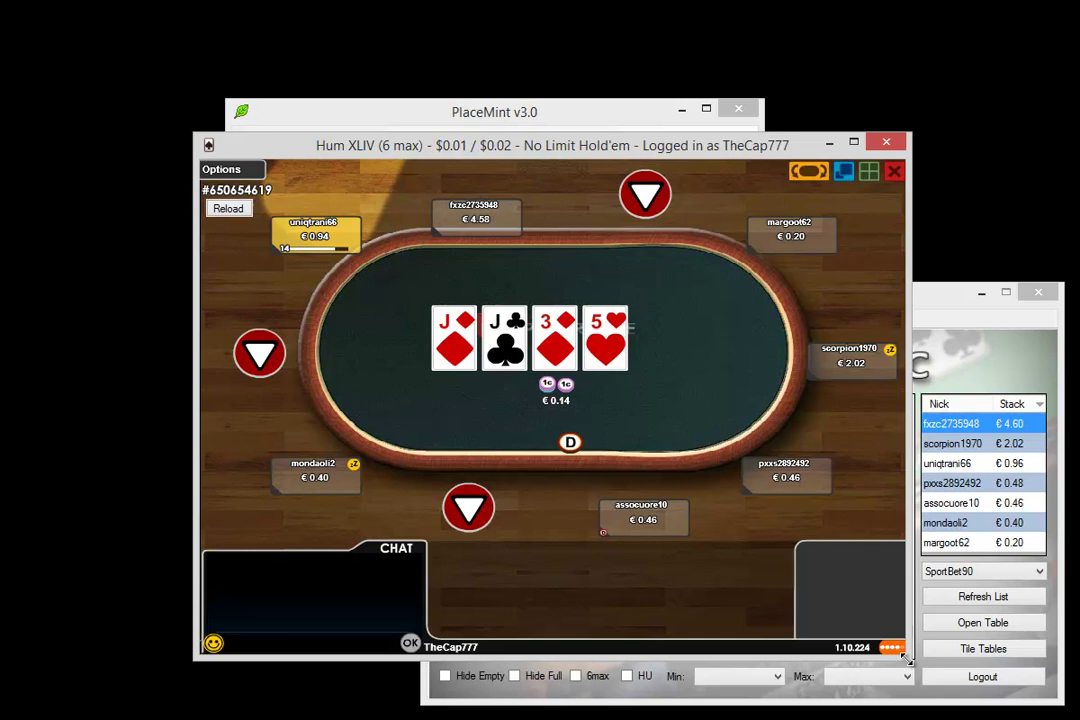
pyautogui.moveTo(905, 660); pyautogui.dragTo(797, 603)
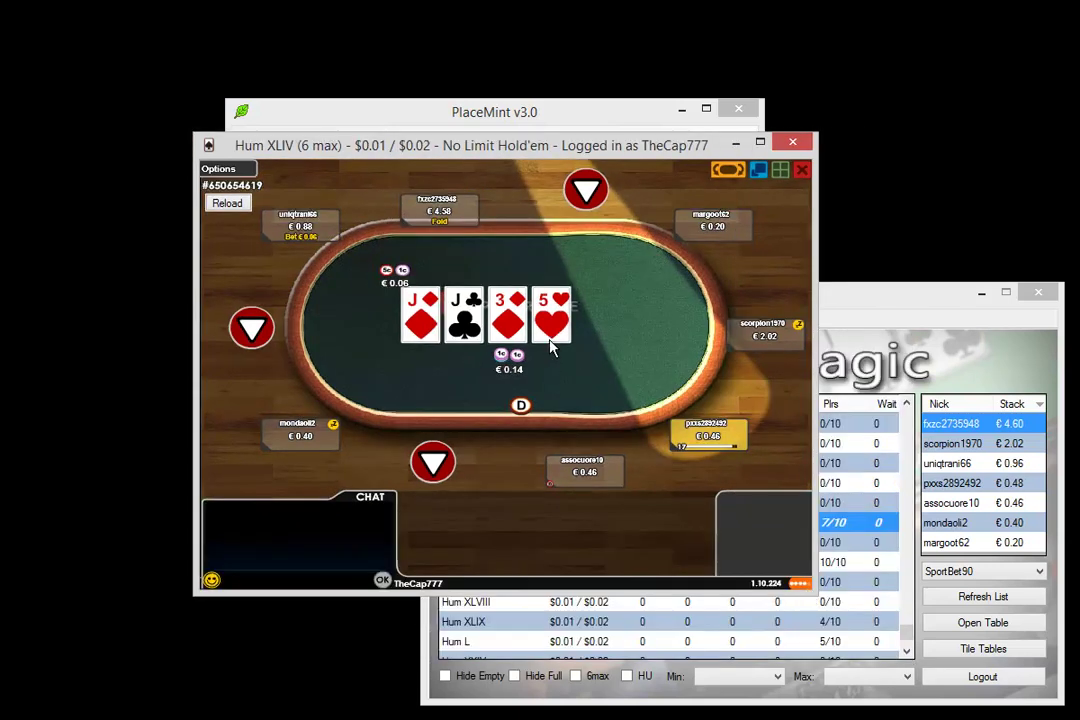
pyautogui.moveTo(472, 152)
pyautogui.mouseDown()
pyautogui.moveTo(572, 259)
pyautogui.moveTo(675, 198)
pyautogui.mouseUp()
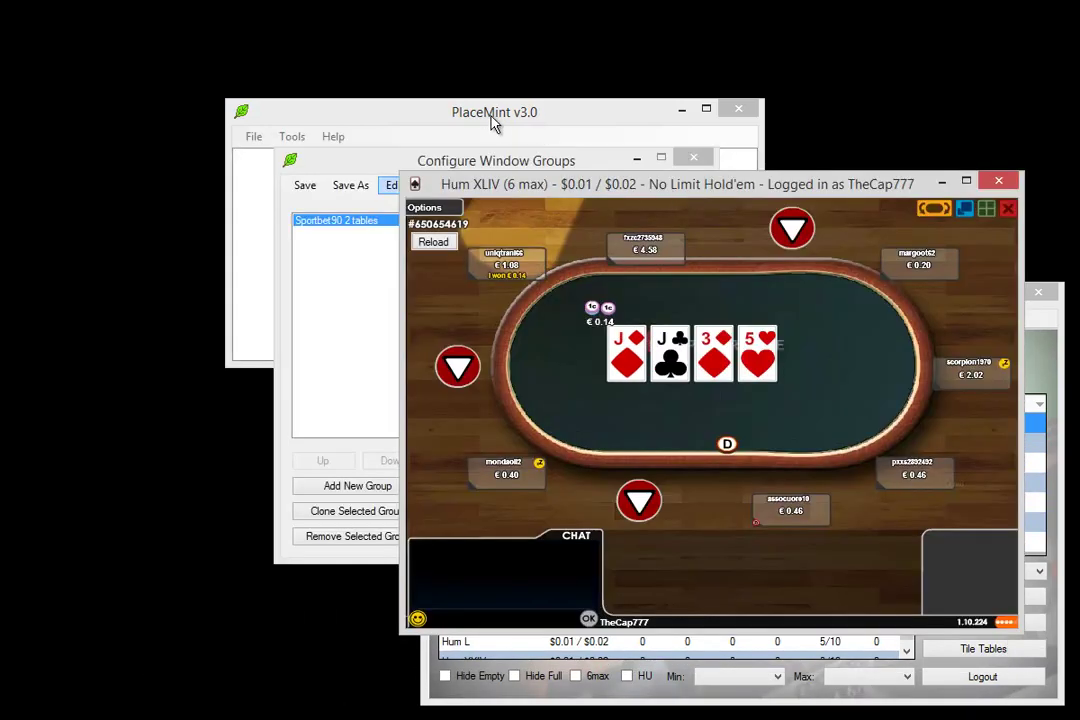
pyautogui.click(473, 165)
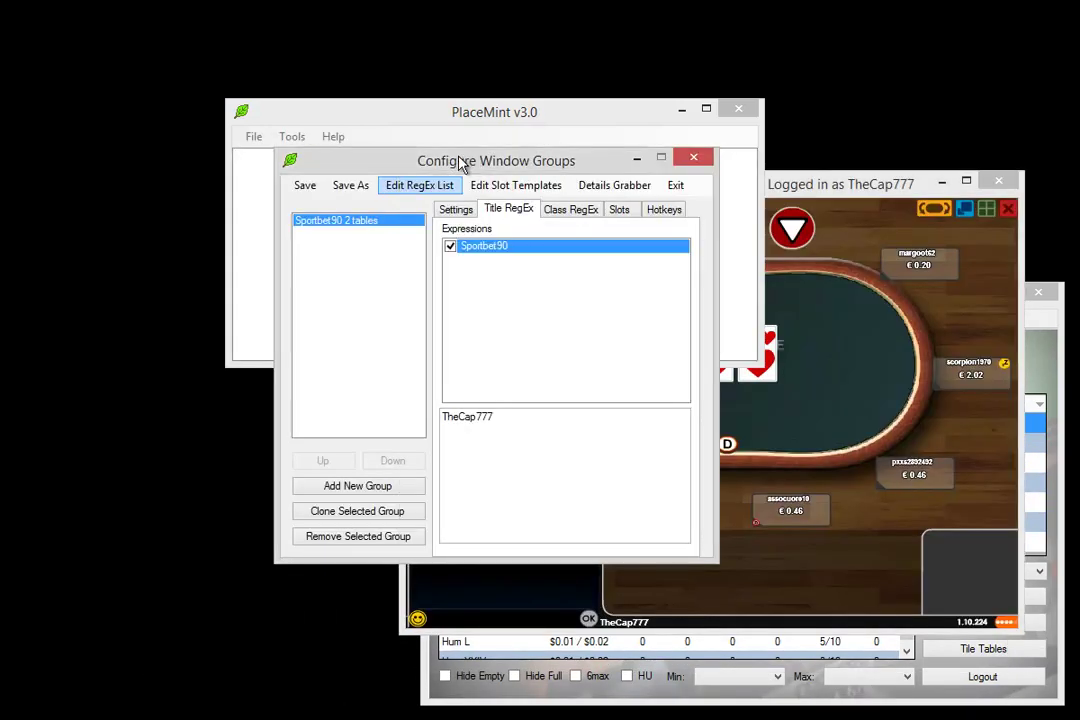
pyautogui.moveTo(460, 163); pyautogui.dragTo(328, 131)
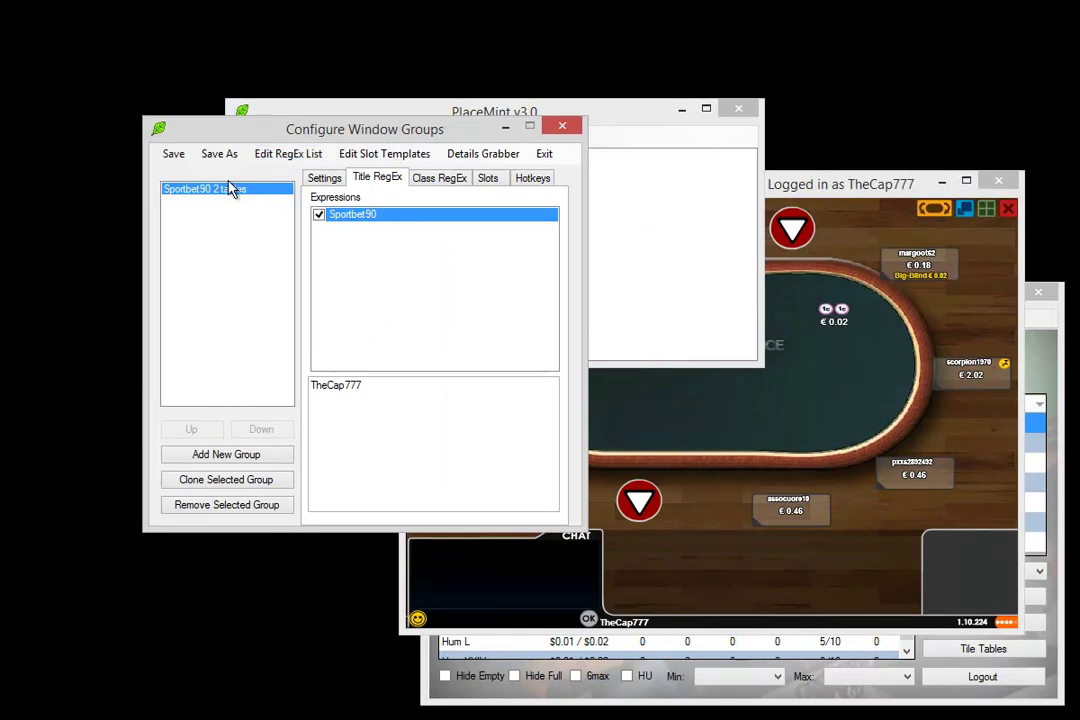
# - Add Slot 1 and place its sample slot at 1026, 55, sized 521 by 421
pyautogui.click(490, 180)
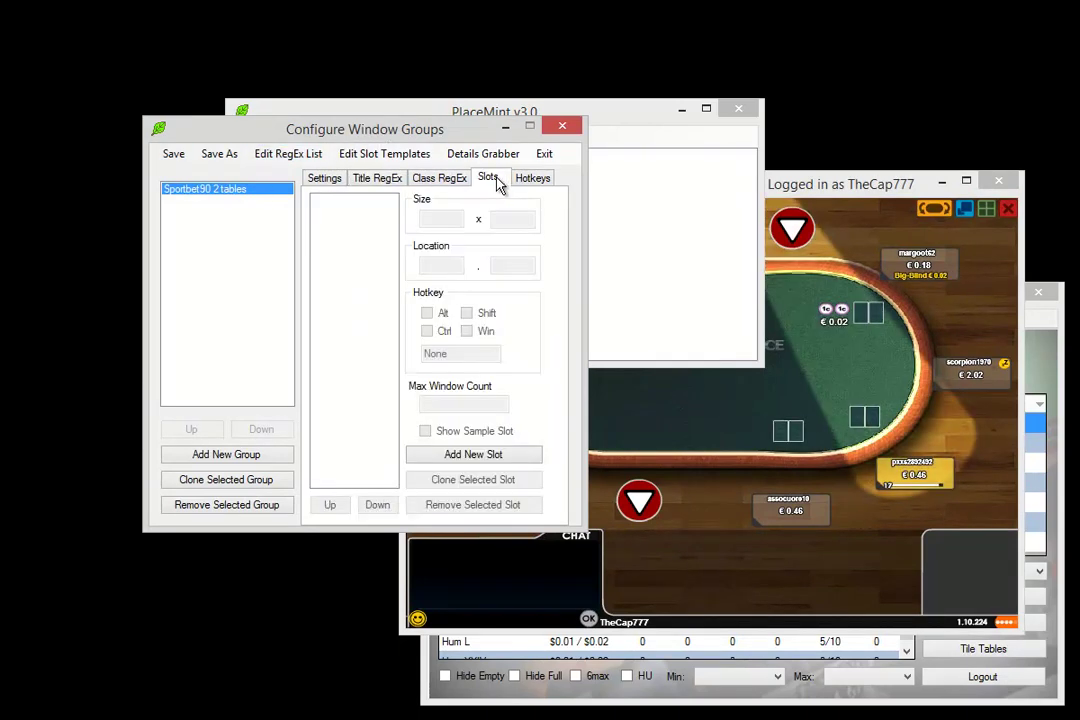
pyautogui.click(800, 352)
pyautogui.click(428, 157)
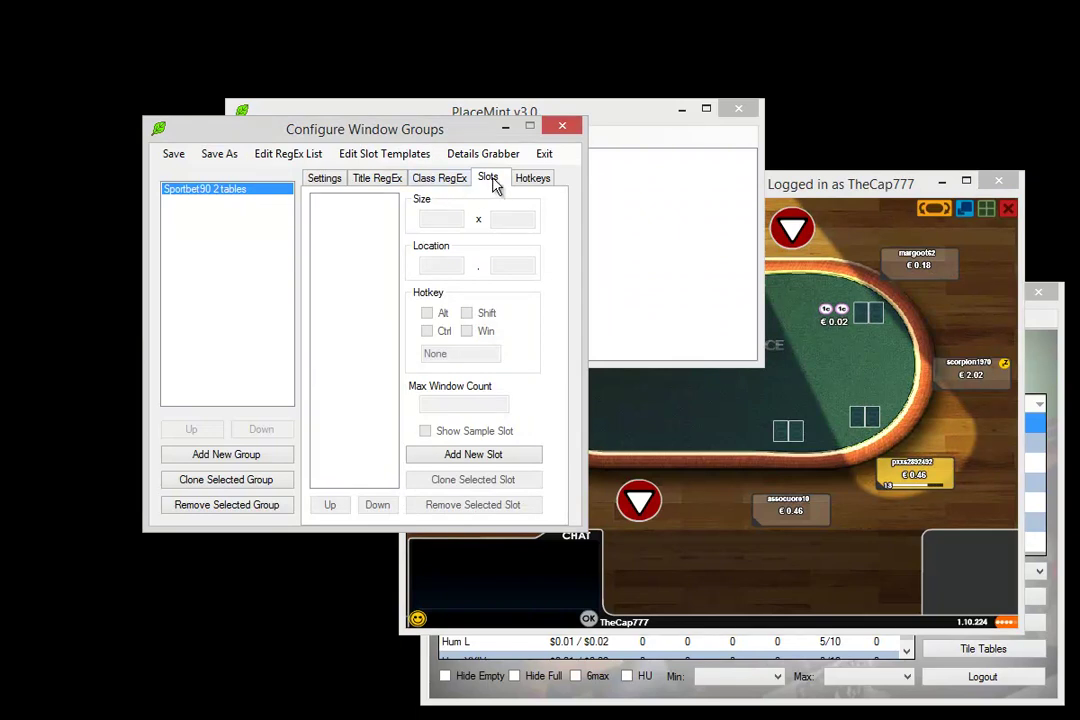
pyautogui.click(449, 460)
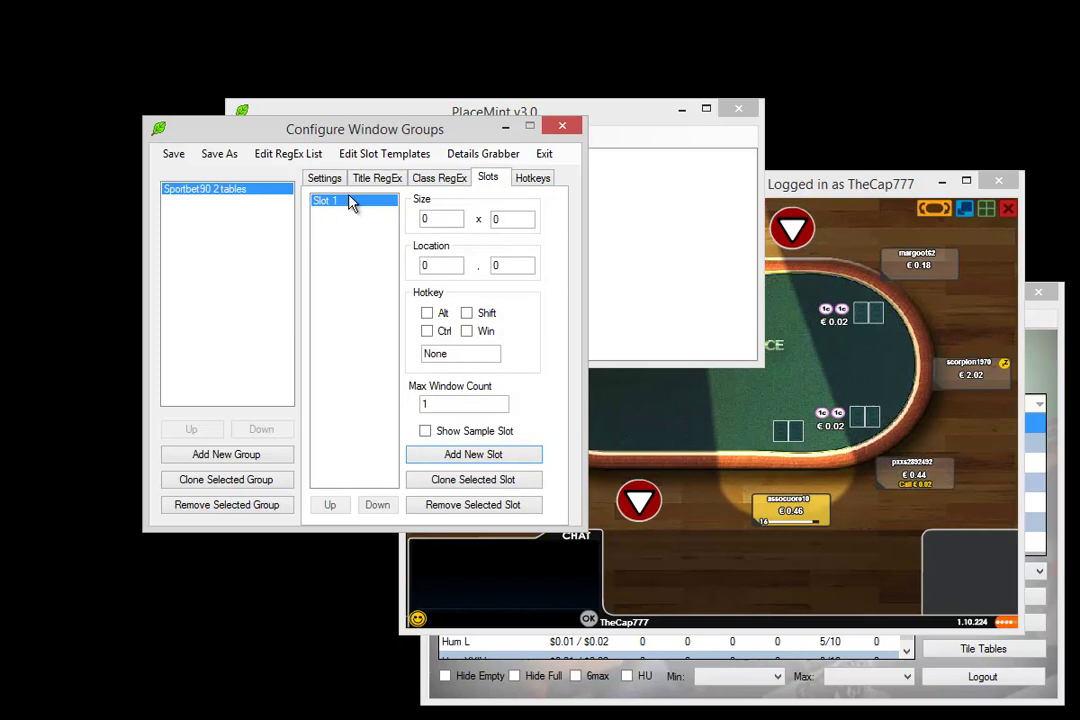
pyautogui.click(425, 432)
pyautogui.moveTo(258, 277)
pyautogui.mouseDown()
pyautogui.moveTo(418, 104)
pyautogui.moveTo(689, 320)
pyautogui.moveTo(688, 425)
pyautogui.mouseUp()
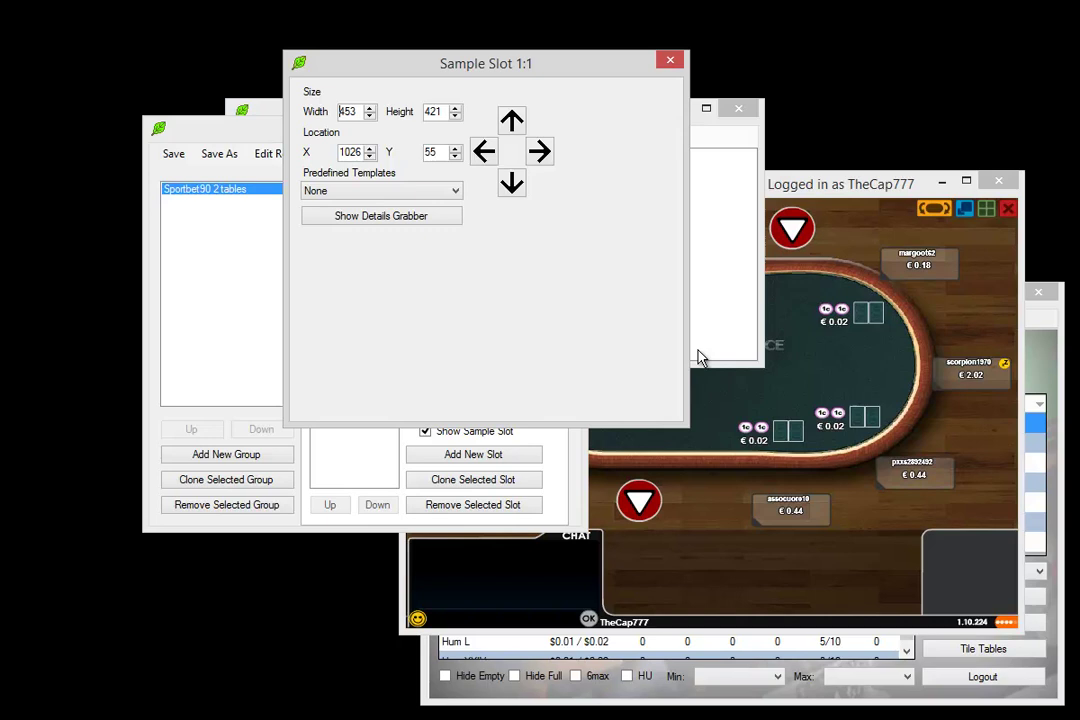
pyautogui.moveTo(688, 338); pyautogui.dragTo(750, 338)
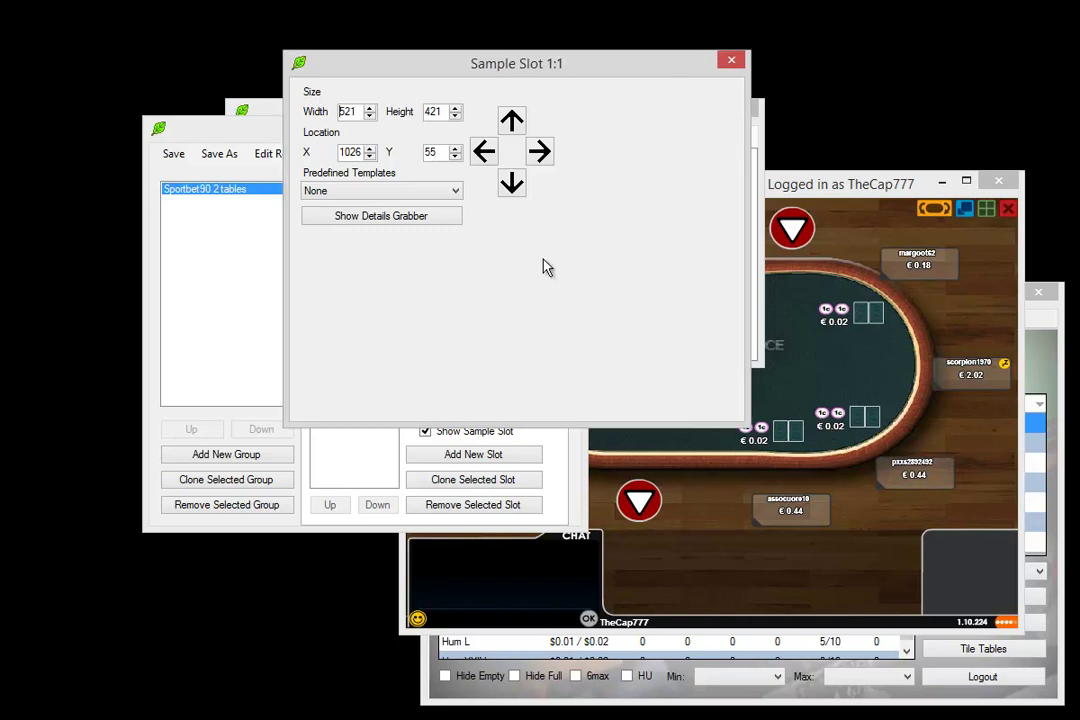
pyautogui.click(393, 226)
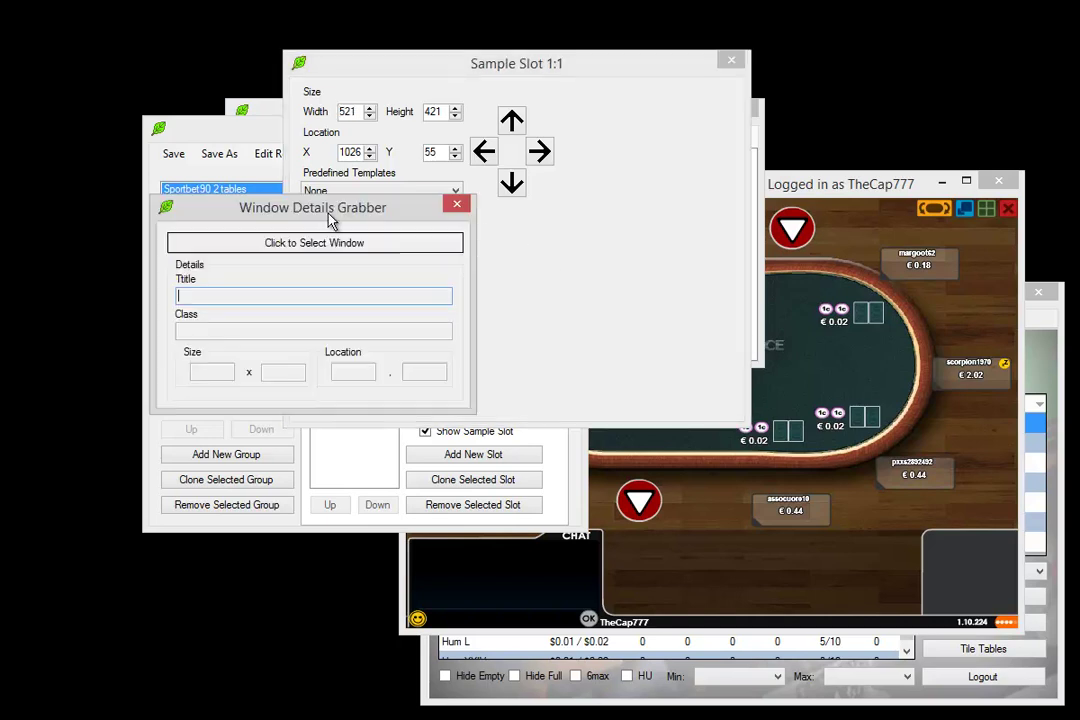
pyautogui.moveTo(340, 210); pyautogui.dragTo(332, 297)
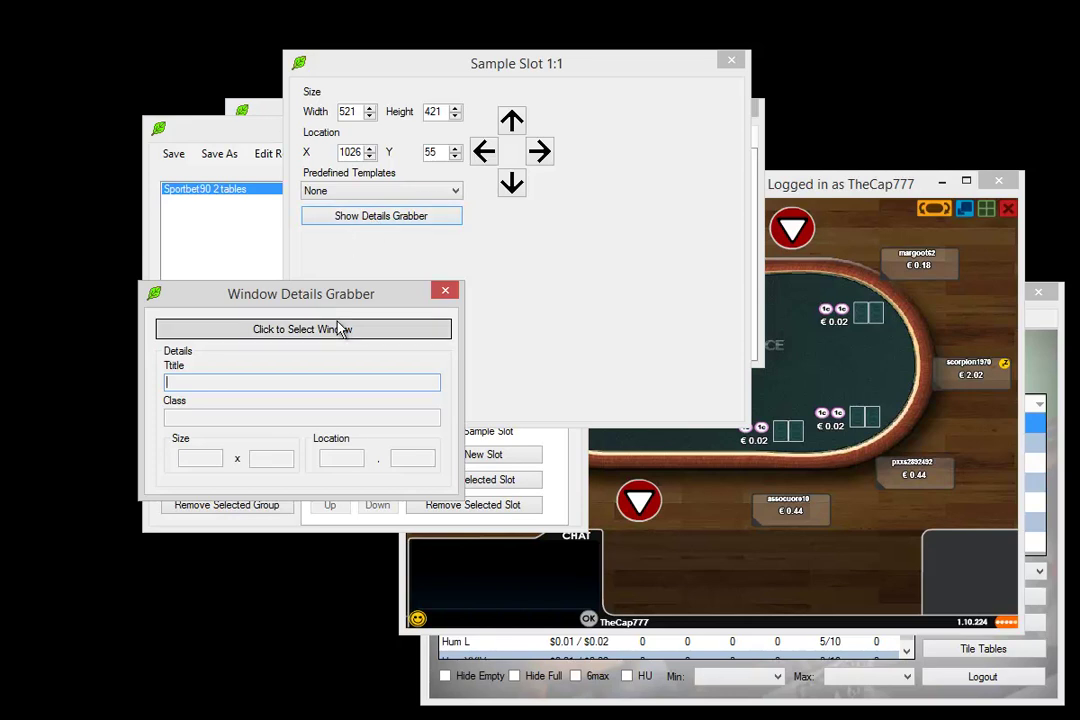
pyautogui.click(279, 333)
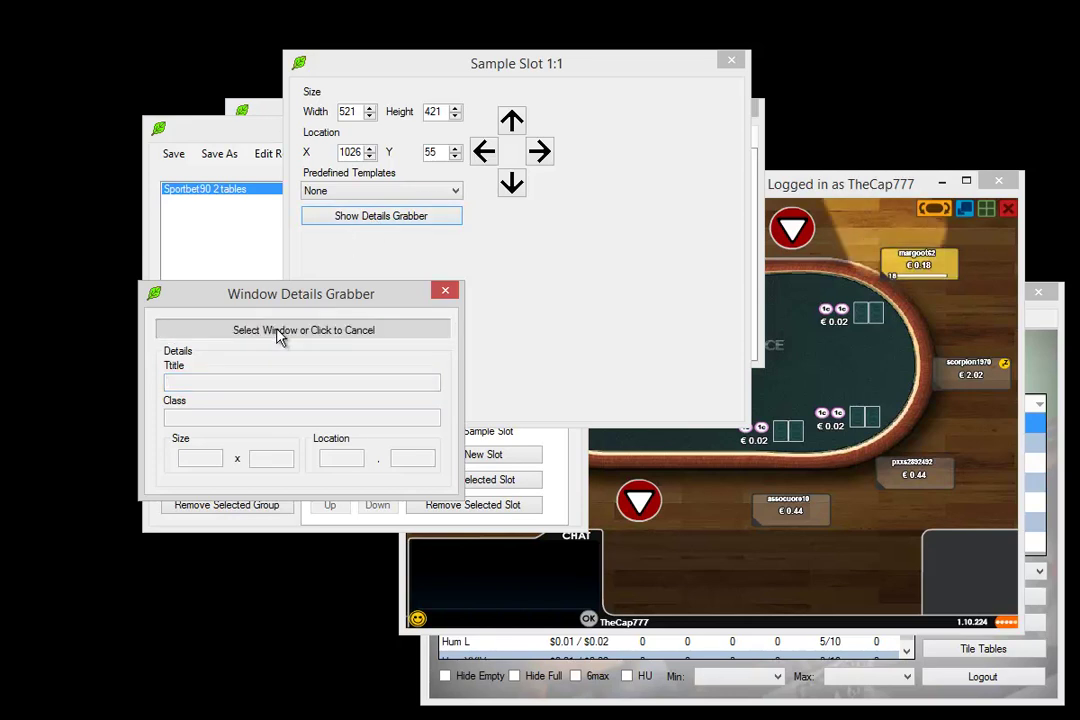
pyautogui.click(840, 362)
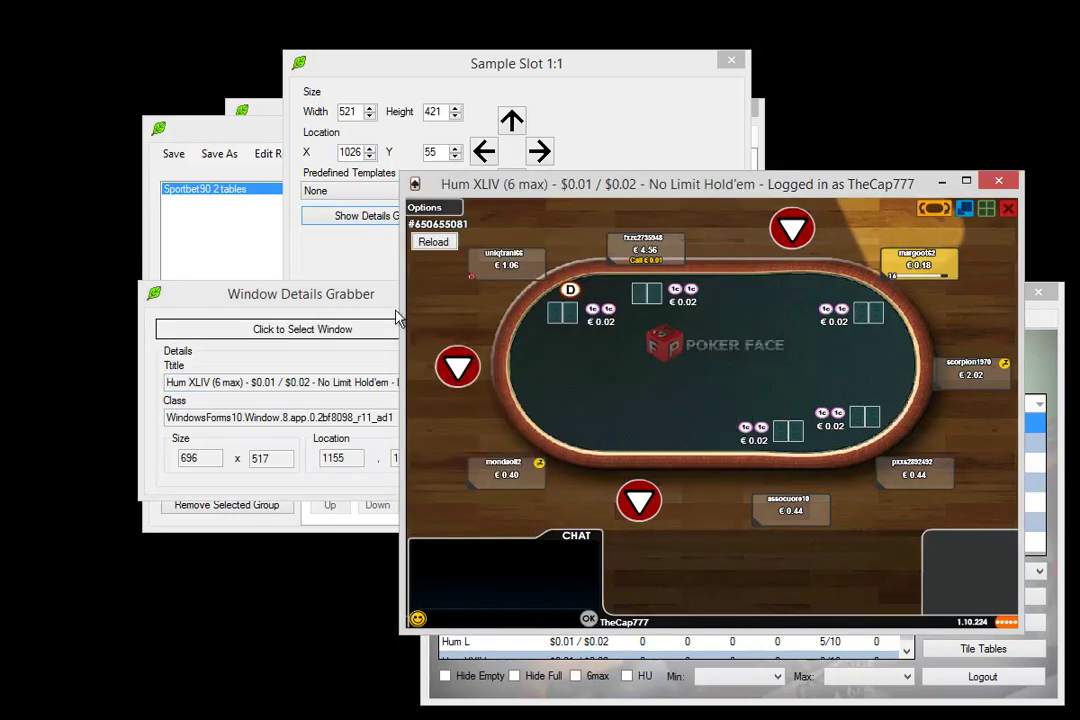
pyautogui.click(284, 304)
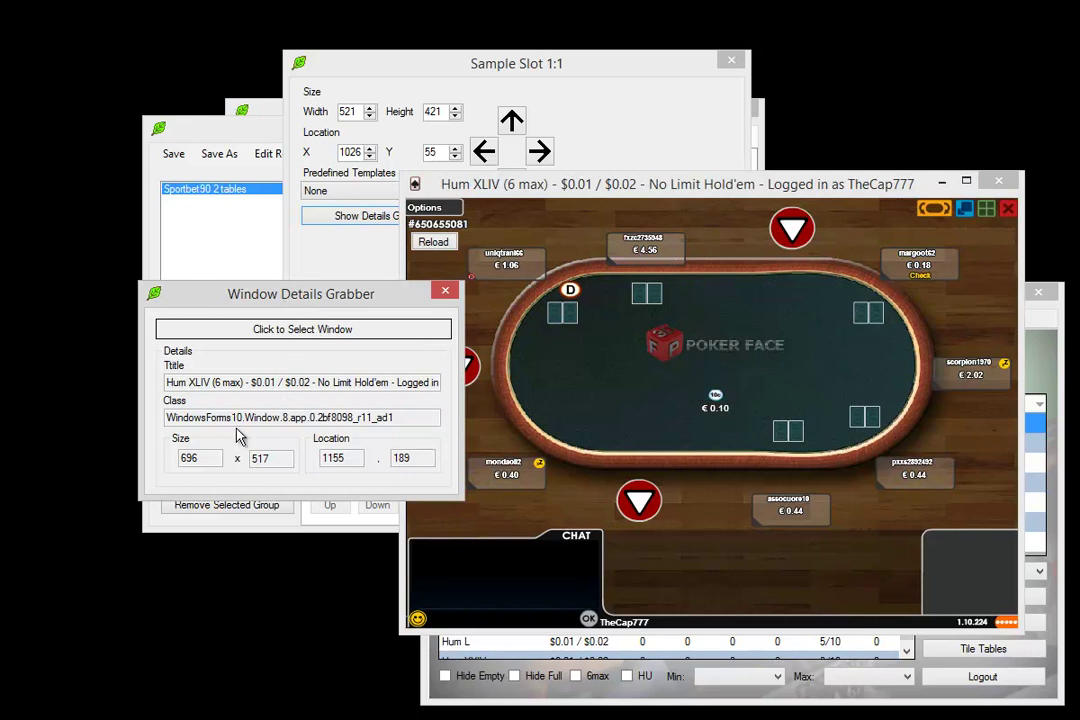
pyautogui.click(740, 385)
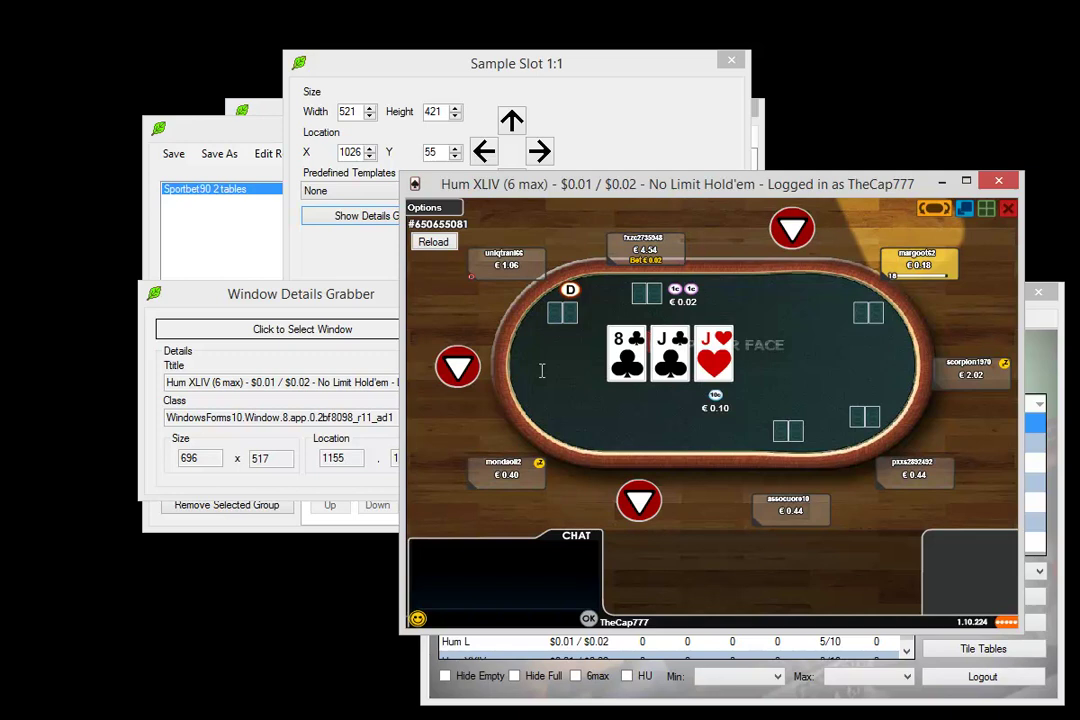
pyautogui.doubleClick(186, 460)
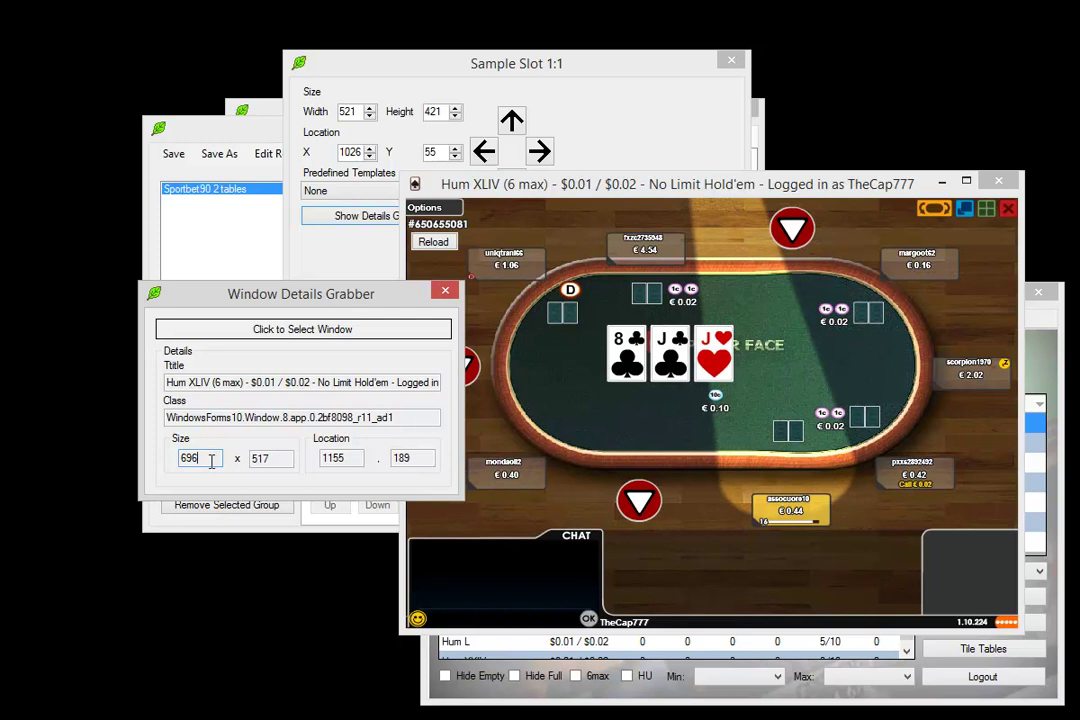
pyautogui.click(205, 462)
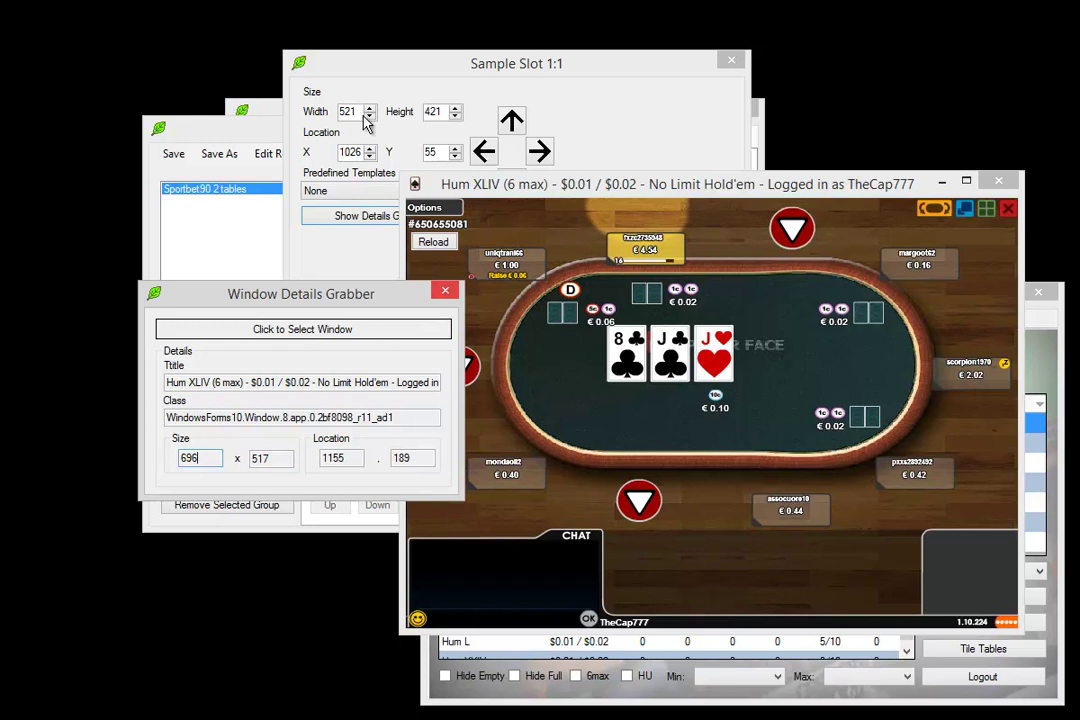
pyautogui.click(446, 292)
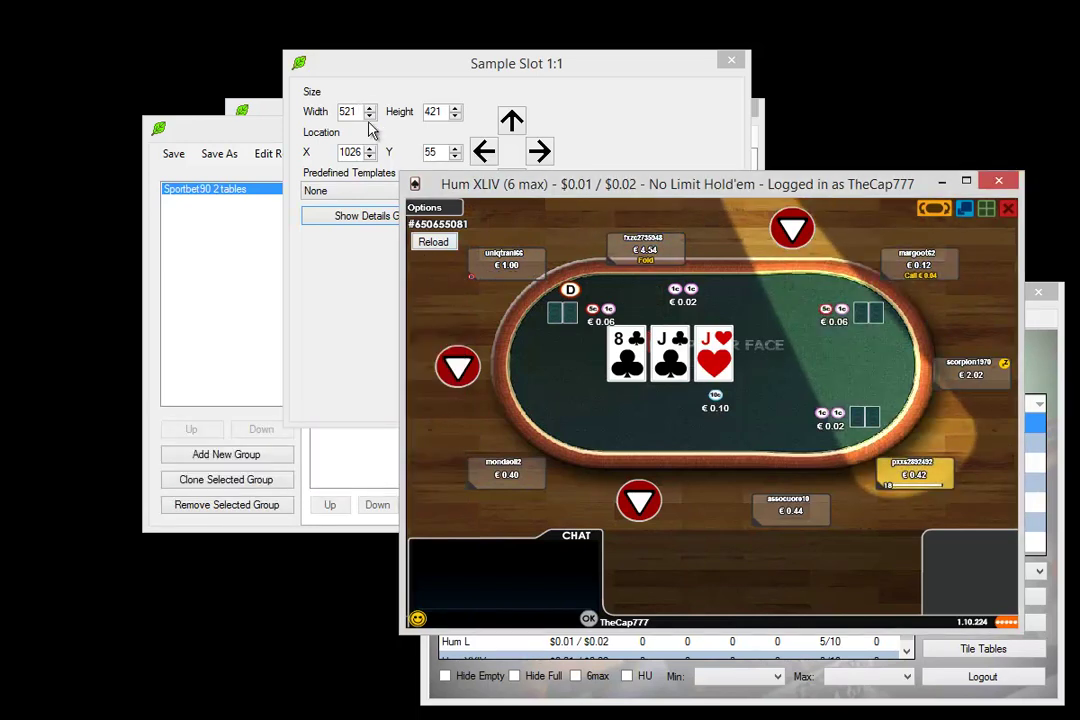
# - Resize Slot 1 to 696 by 517 and drag it to X 1213, Y 1
pyautogui.doubleClick(361, 111)
pyautogui.write('696')
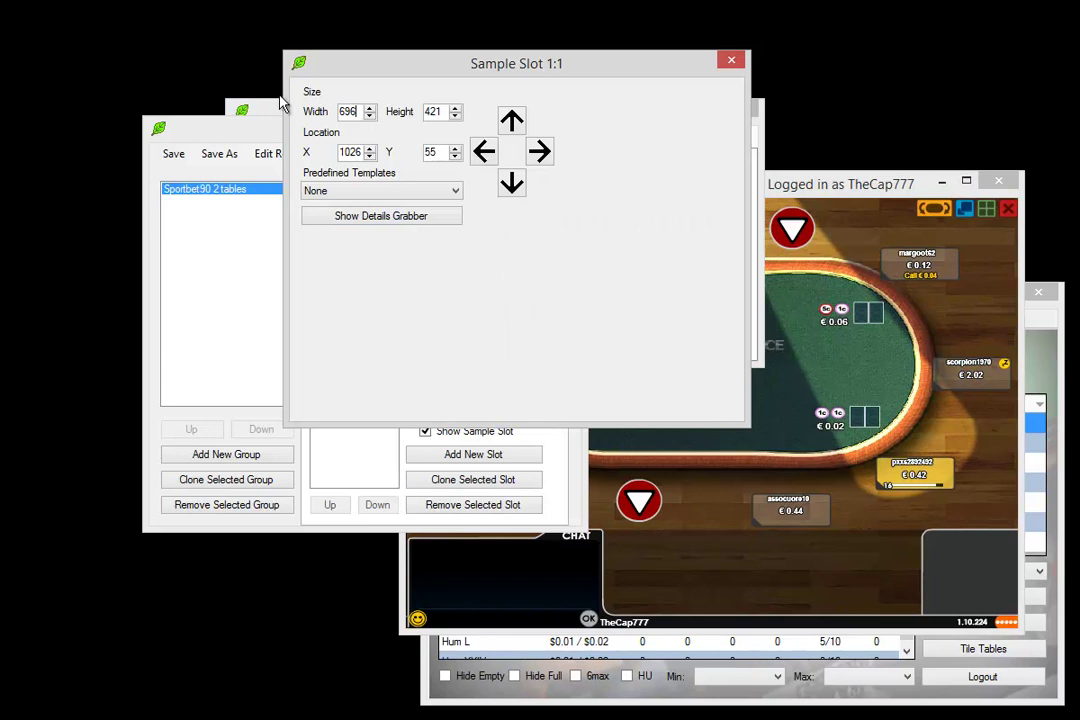
pyautogui.press('Tab')
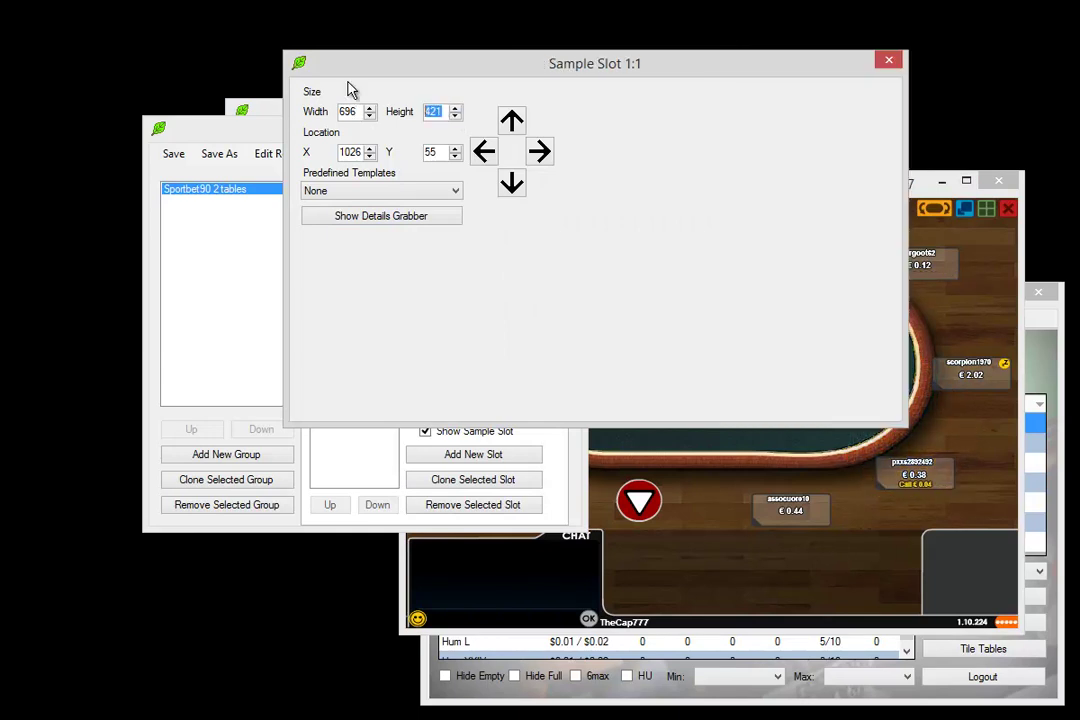
pyautogui.write('517')
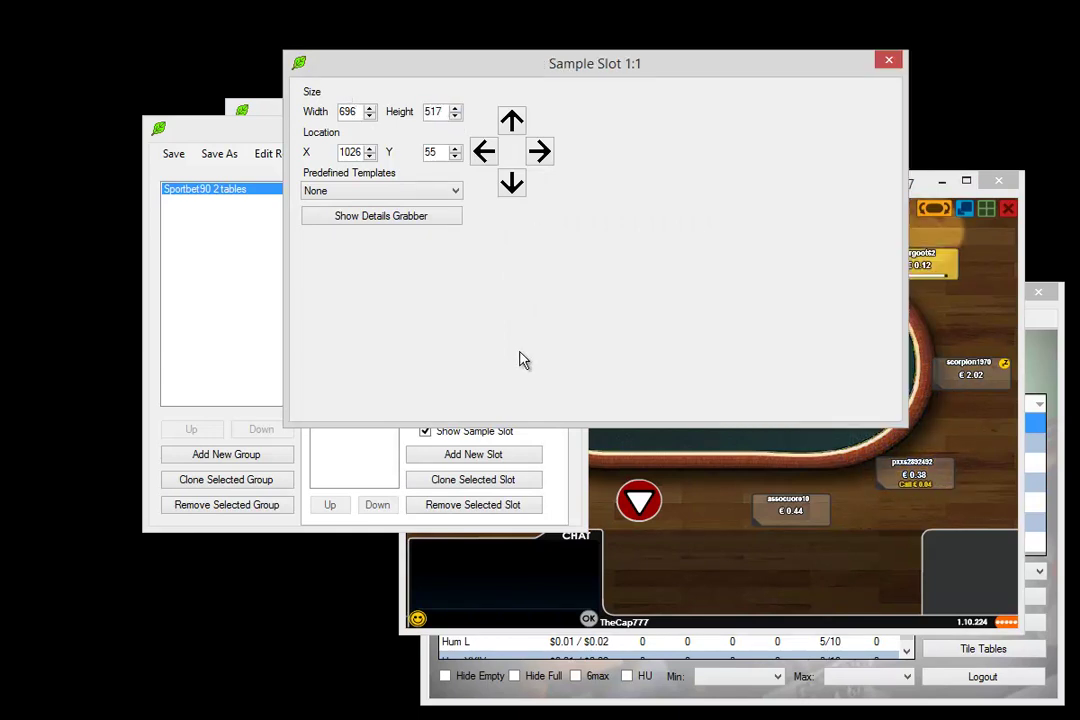
pyautogui.click(434, 156)
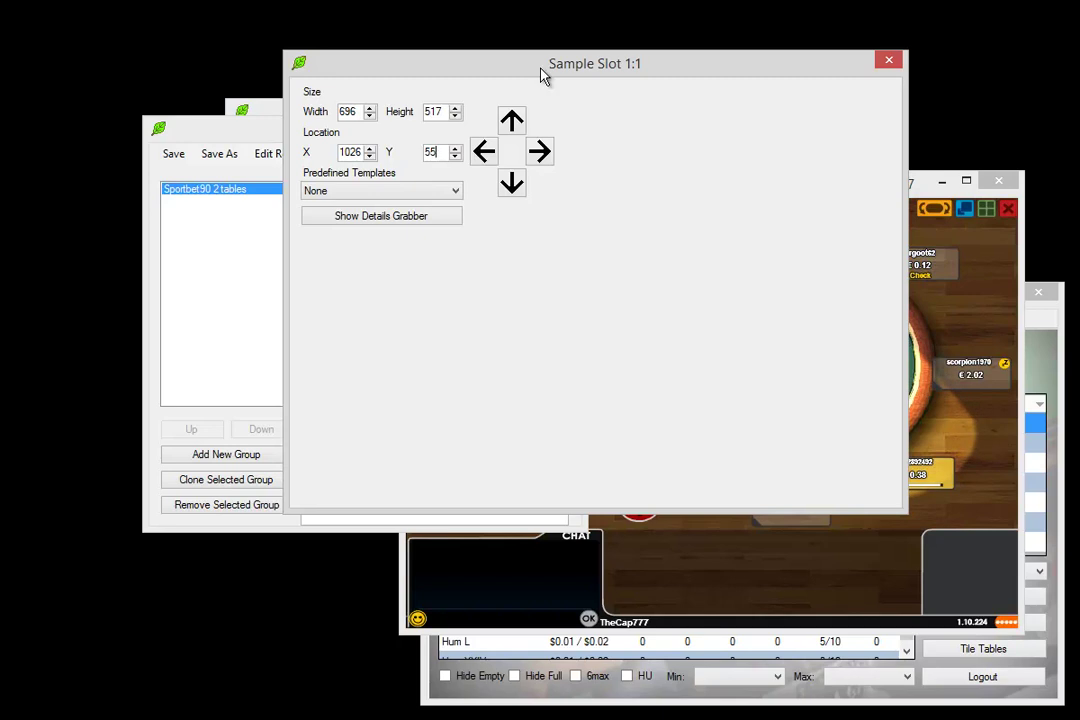
pyautogui.moveTo(543, 77); pyautogui.dragTo(406, 177)
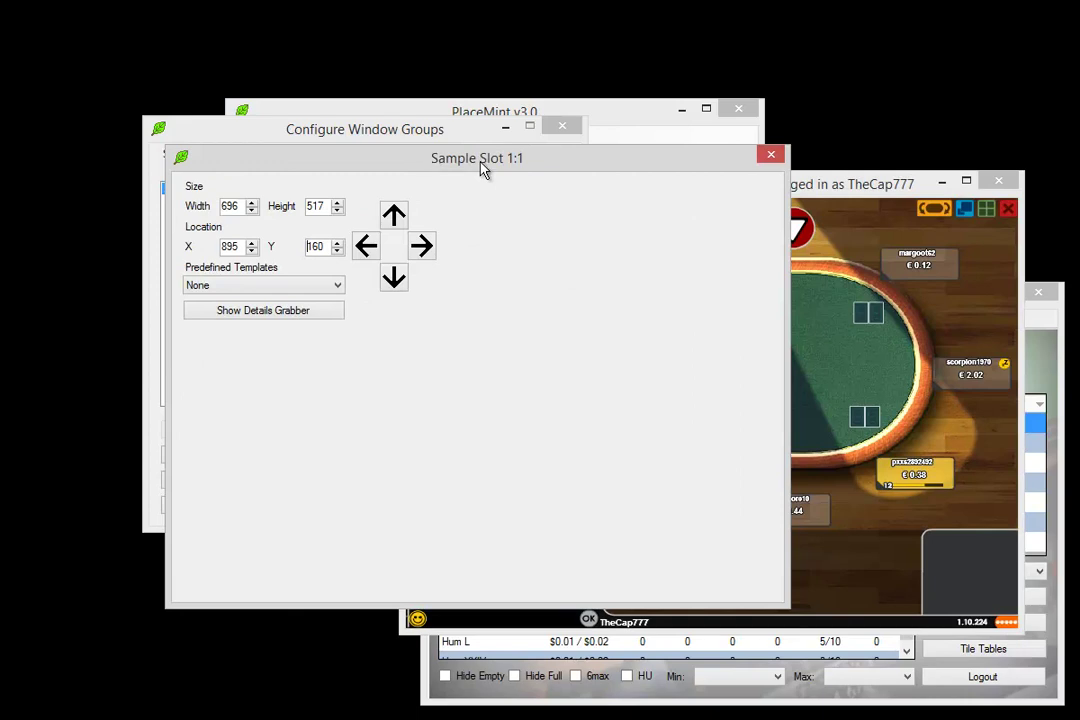
pyautogui.moveTo(480, 168); pyautogui.dragTo(797, 35)
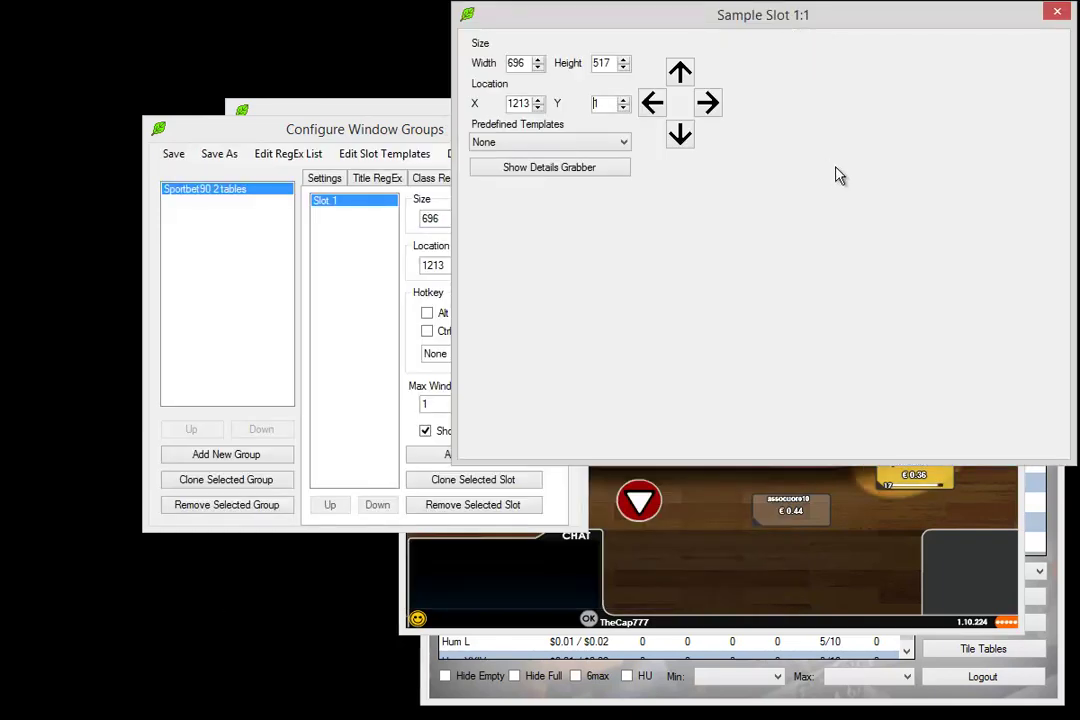
# - Add Slot 2 and drag its 696 by 517 sample window to location 712, 285
pyautogui.click(1051, 14)
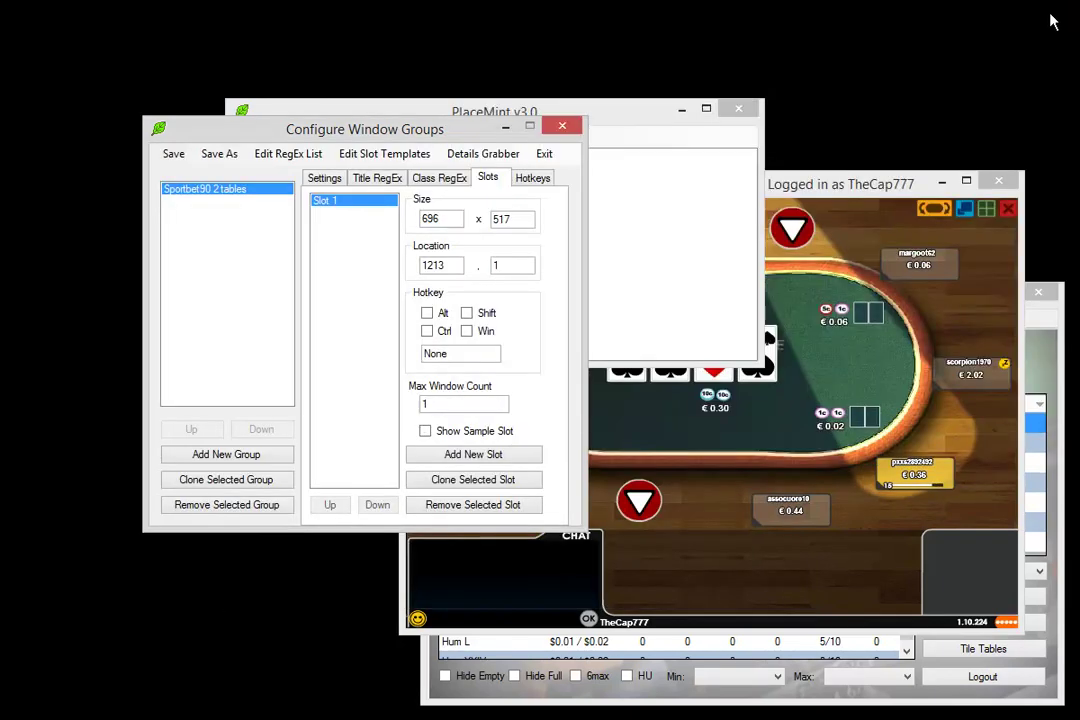
pyautogui.click(442, 480)
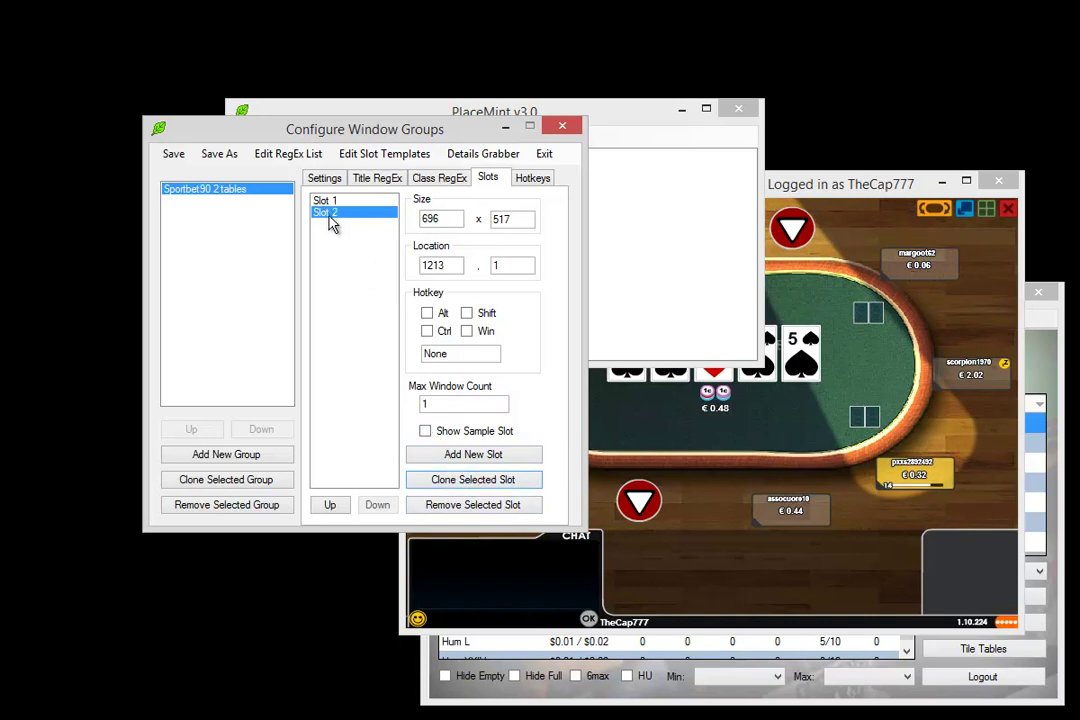
pyautogui.click(425, 431)
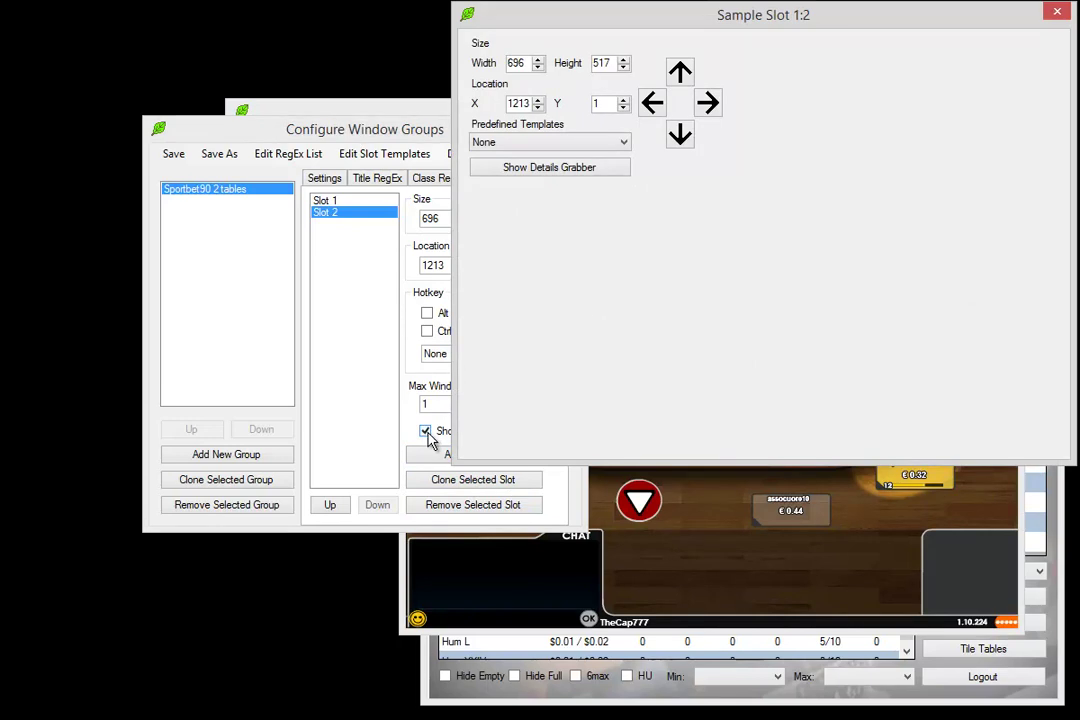
pyautogui.click(393, 145)
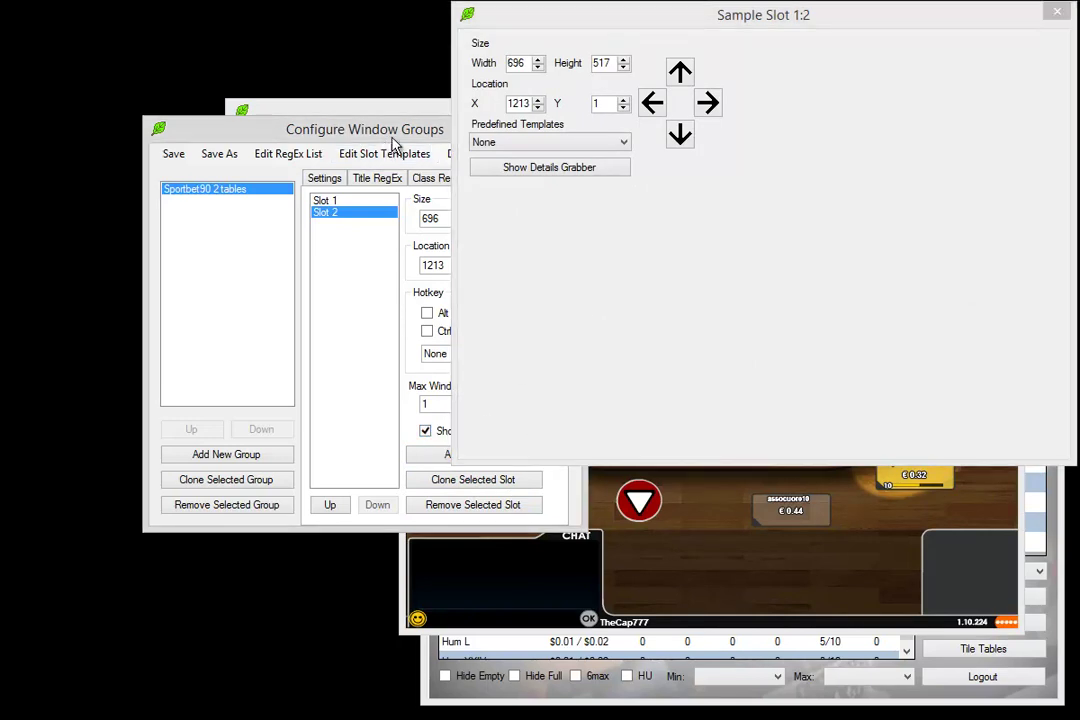
pyautogui.moveTo(576, 45); pyautogui.dragTo(243, 237)
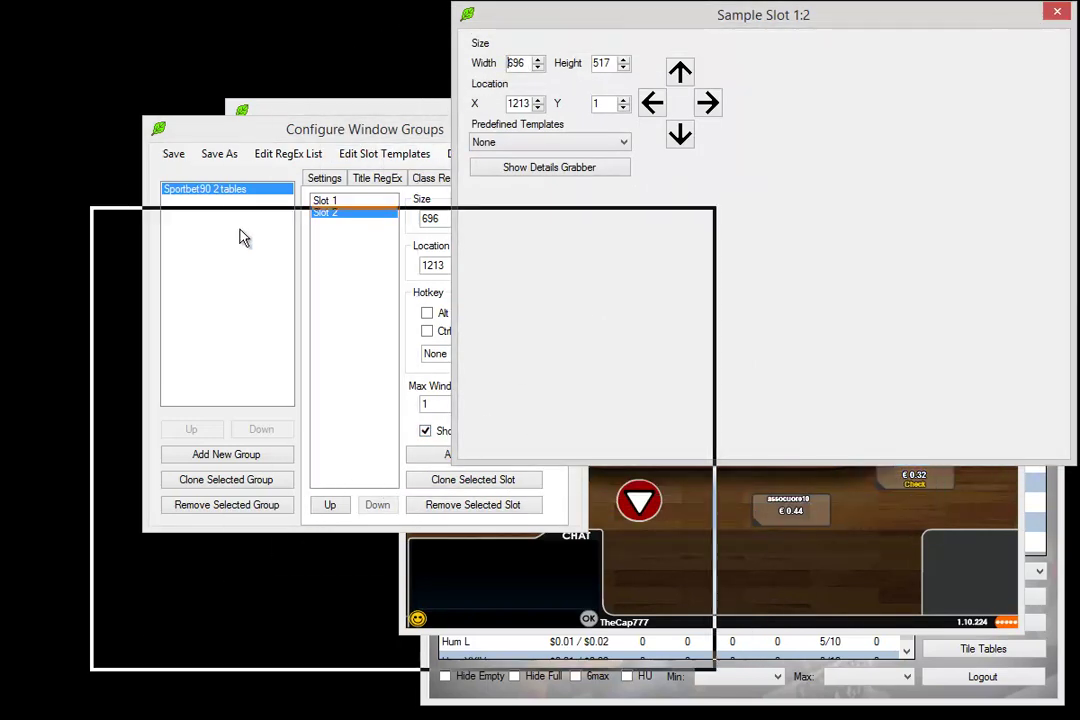
pyautogui.moveTo(243, 237); pyautogui.dragTo(155, 285)
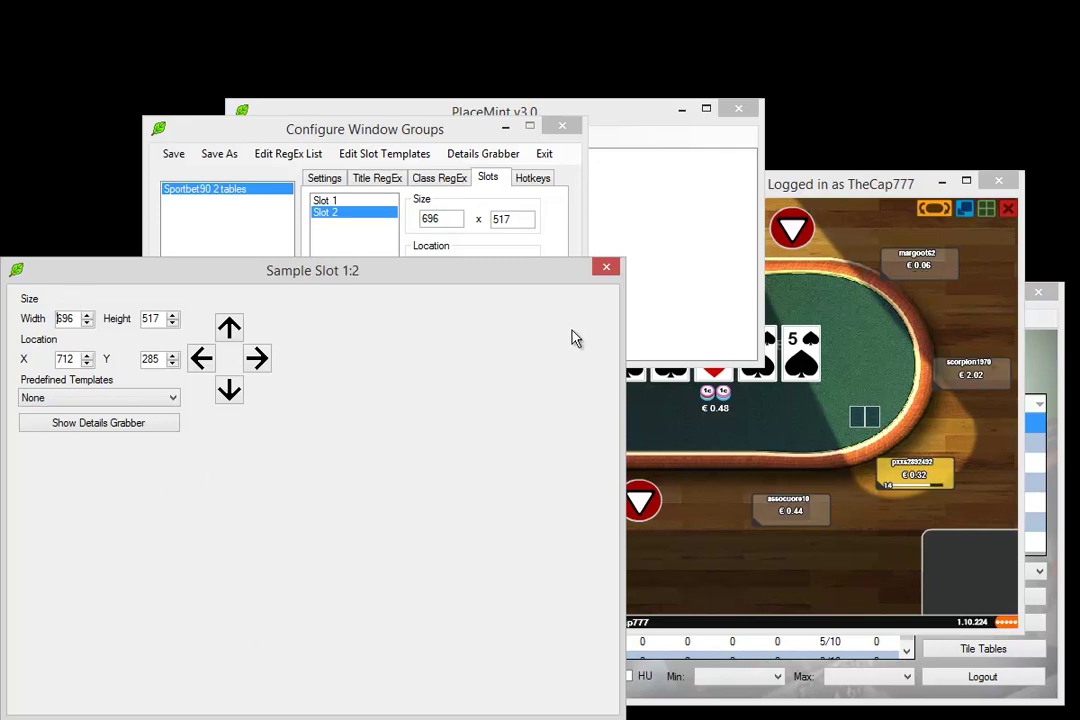
# - Save the window group setup as PlaceMint_WindowGroups.config in the Placemint folder
pyautogui.click(607, 269)
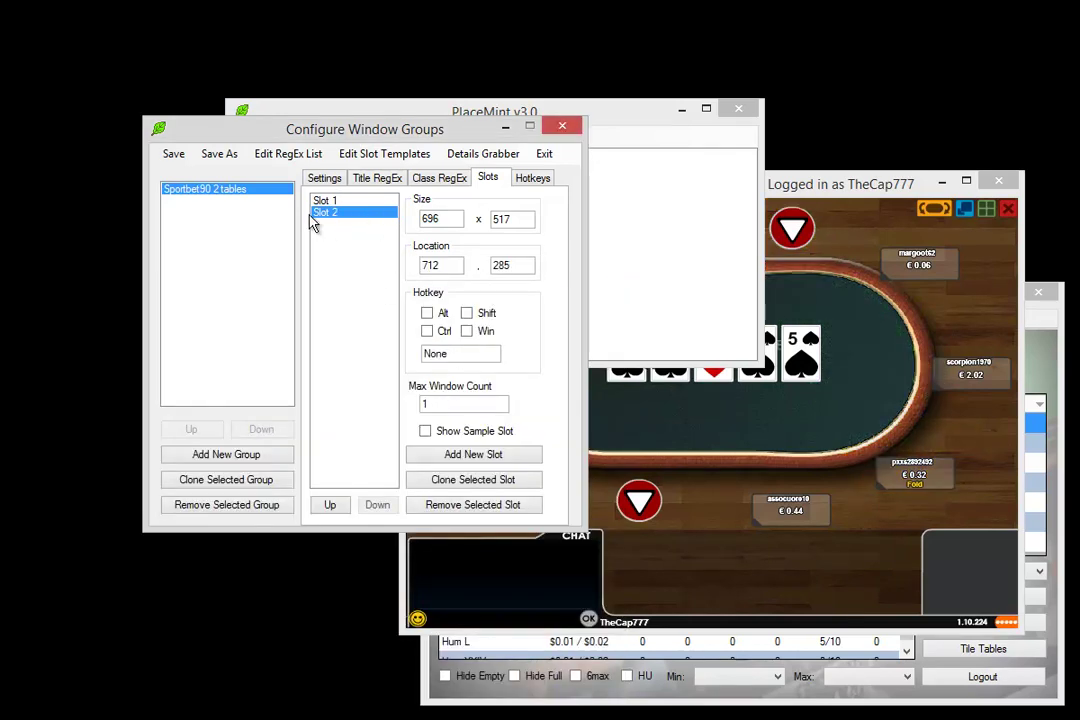
pyautogui.click(222, 155)
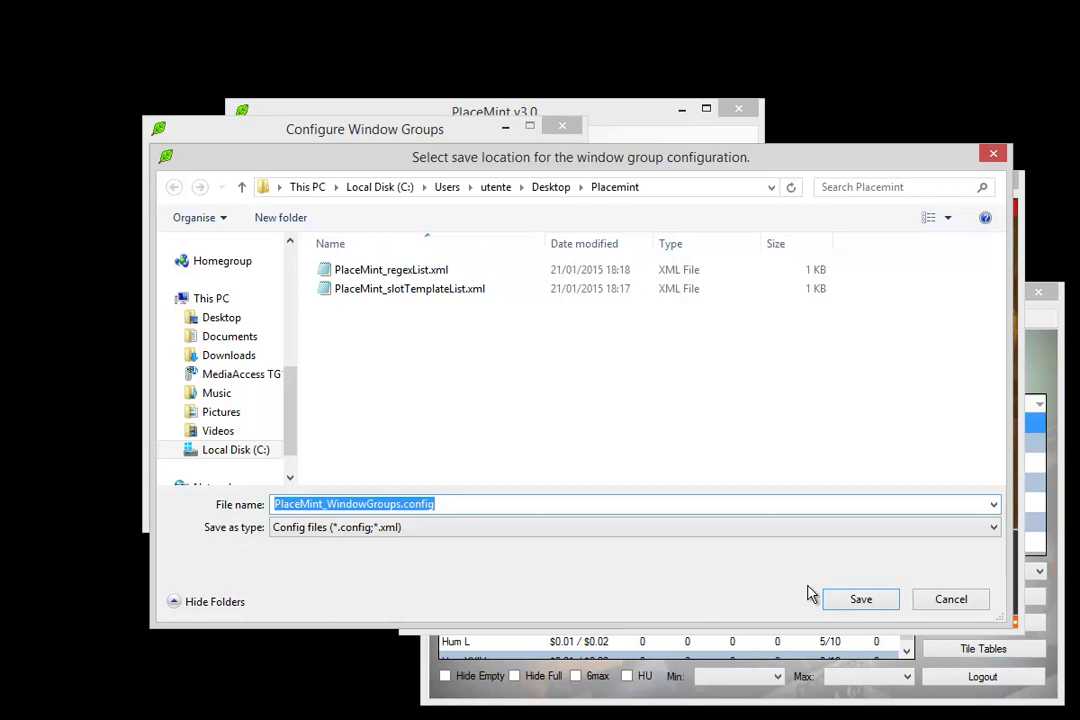
pyautogui.click(860, 603)
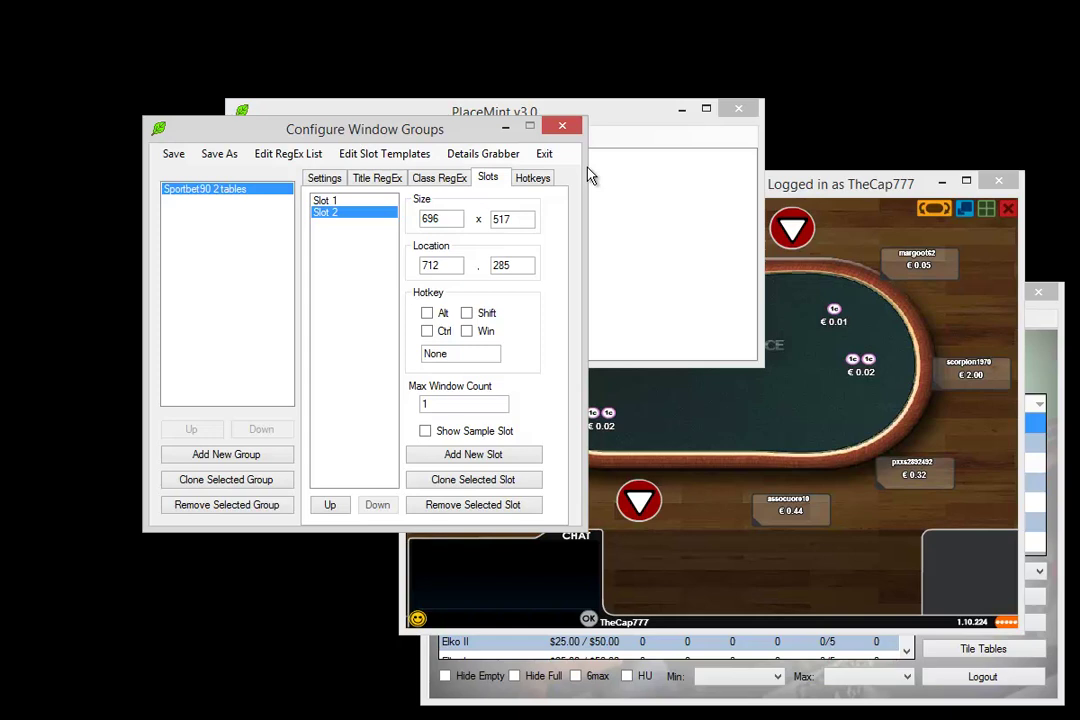
# - Move Hum XLIV aside and open Hum XXXIV from the lobby's $0.01/$0.02 Hum tables
pyautogui.click(562, 126)
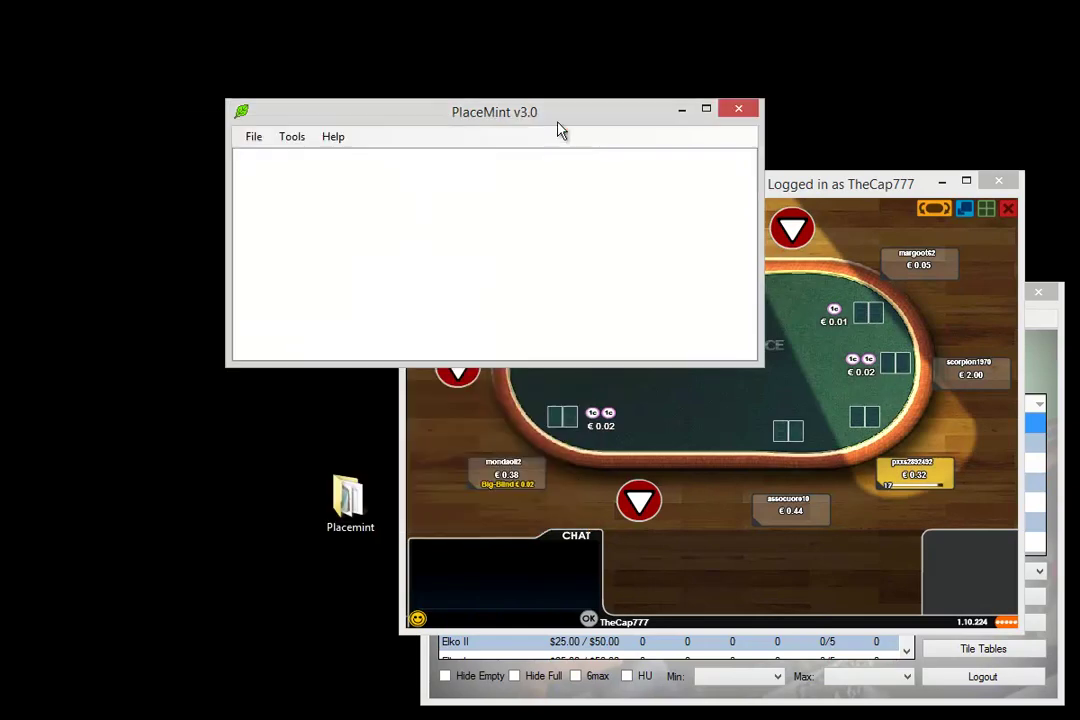
pyautogui.moveTo(830, 185); pyautogui.dragTo(509, 185)
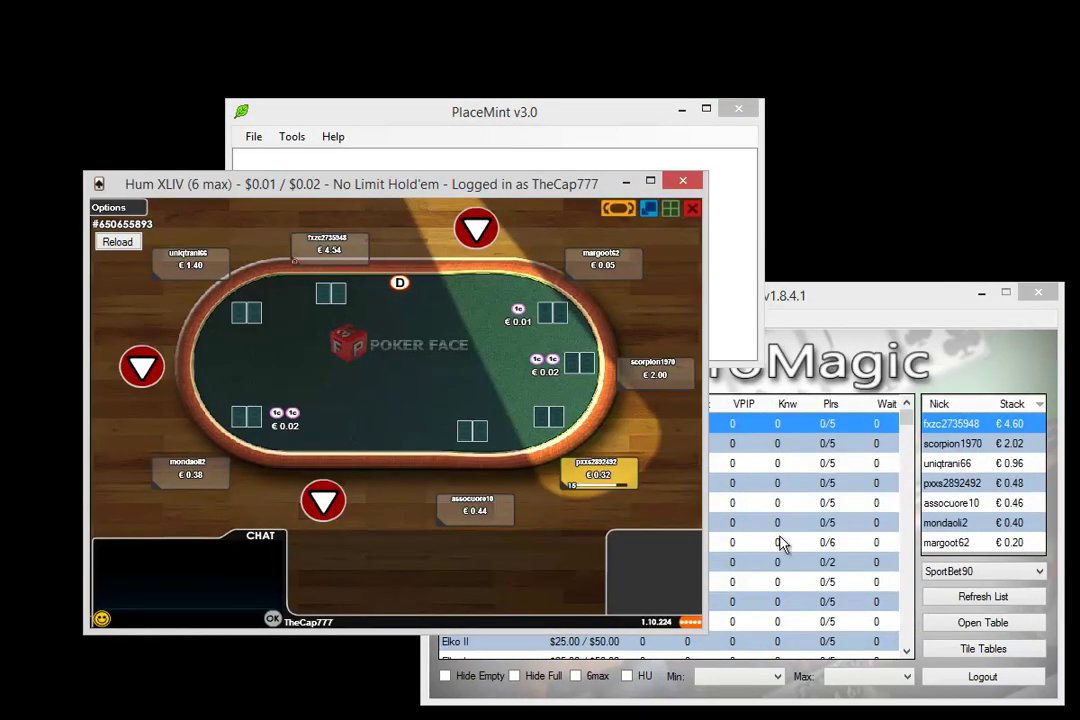
pyautogui.click(780, 545)
pyautogui.scroll(-4, 645, 608)
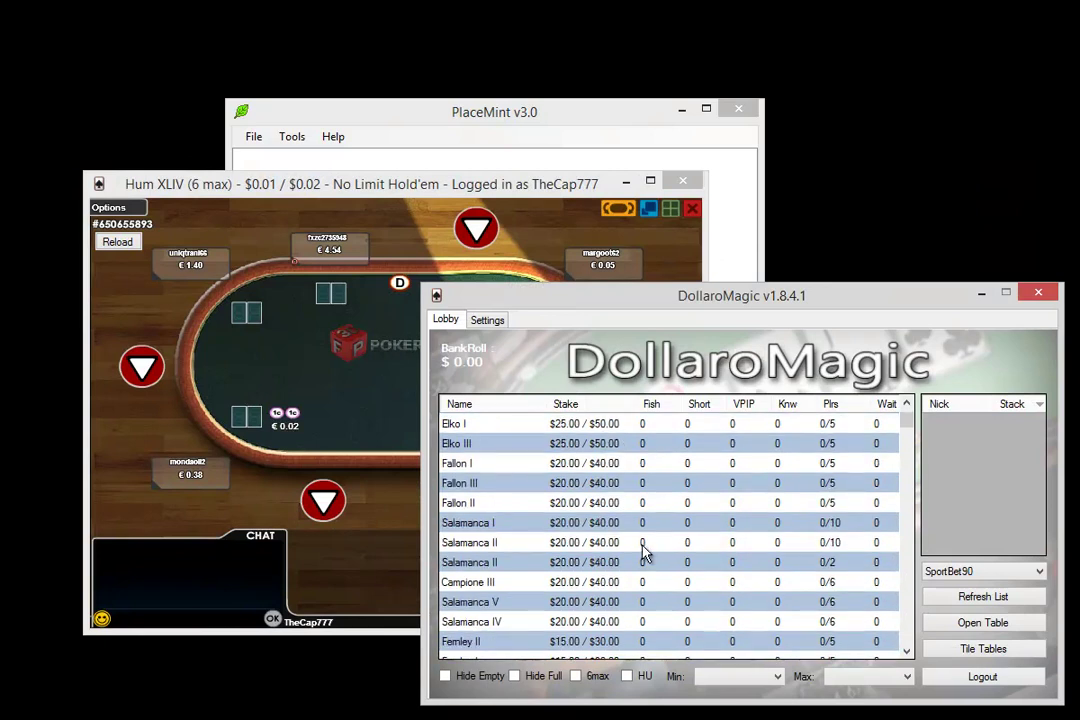
pyautogui.scroll(2, 680, 545)
pyautogui.moveTo(907, 425); pyautogui.dragTo(907, 636)
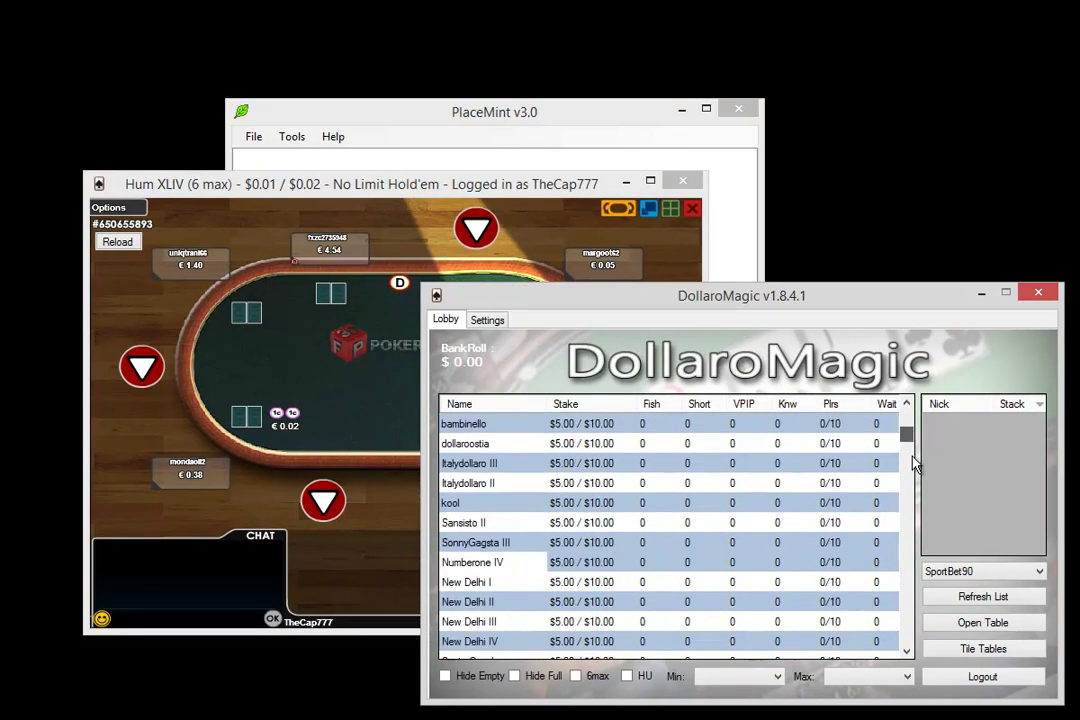
pyautogui.doubleClick(822, 543)
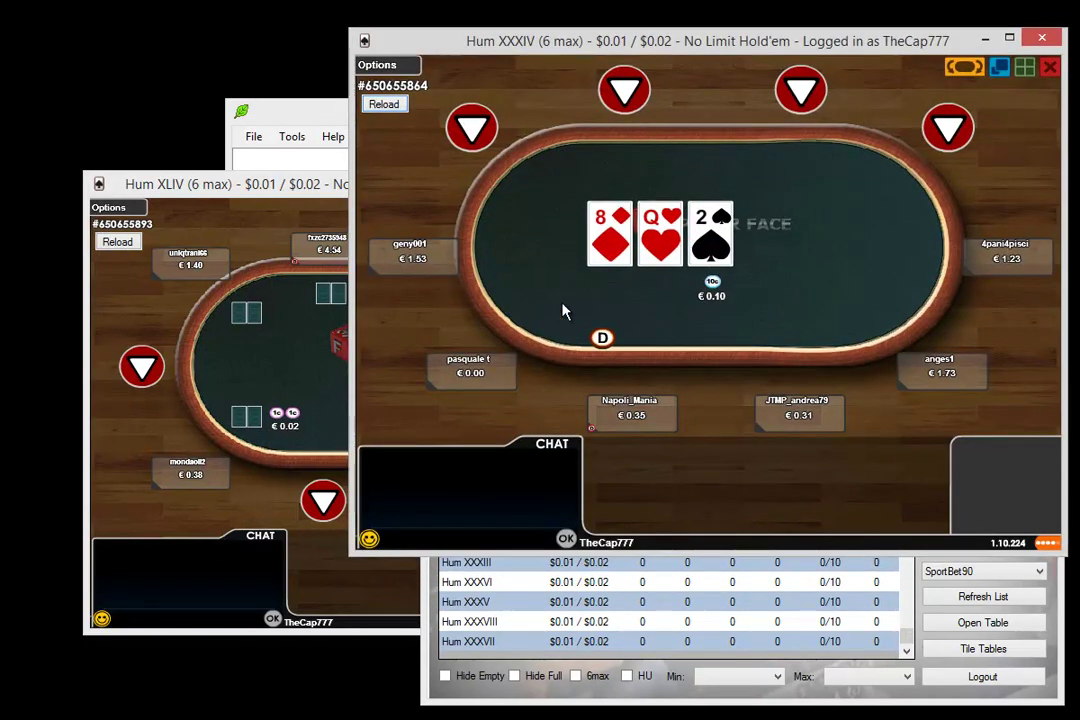
pyautogui.moveTo(557, 42); pyautogui.dragTo(237, 178)
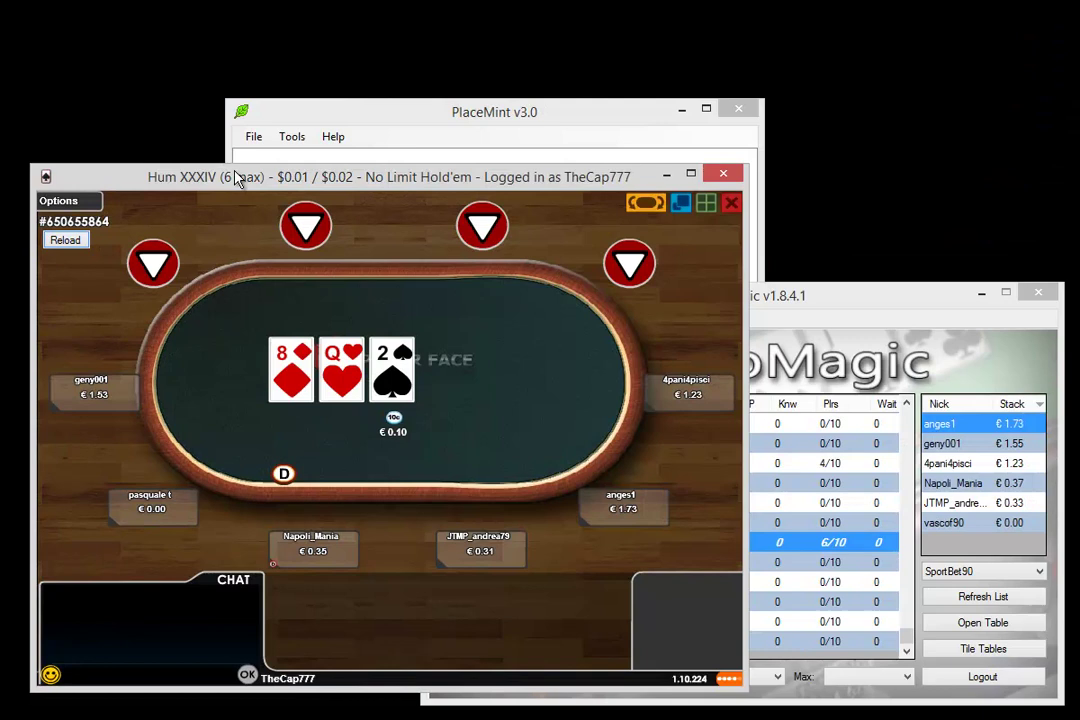
pyautogui.moveTo(535, 113)
pyautogui.mouseDown()
pyautogui.moveTo(509, 106)
pyautogui.moveTo(637, 44)
pyautogui.mouseUp()
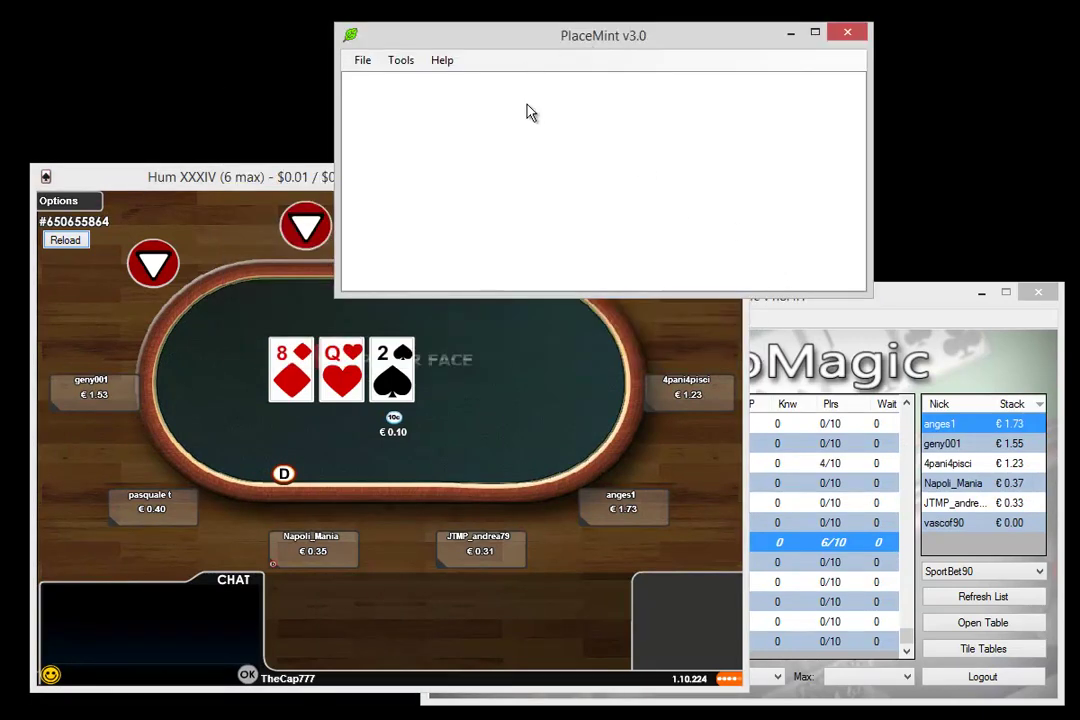
# - Load PlaceMint_WindowGroups.config so both poker tables snap into the Sportbet90 2 tables slots
pyautogui.click(363, 62)
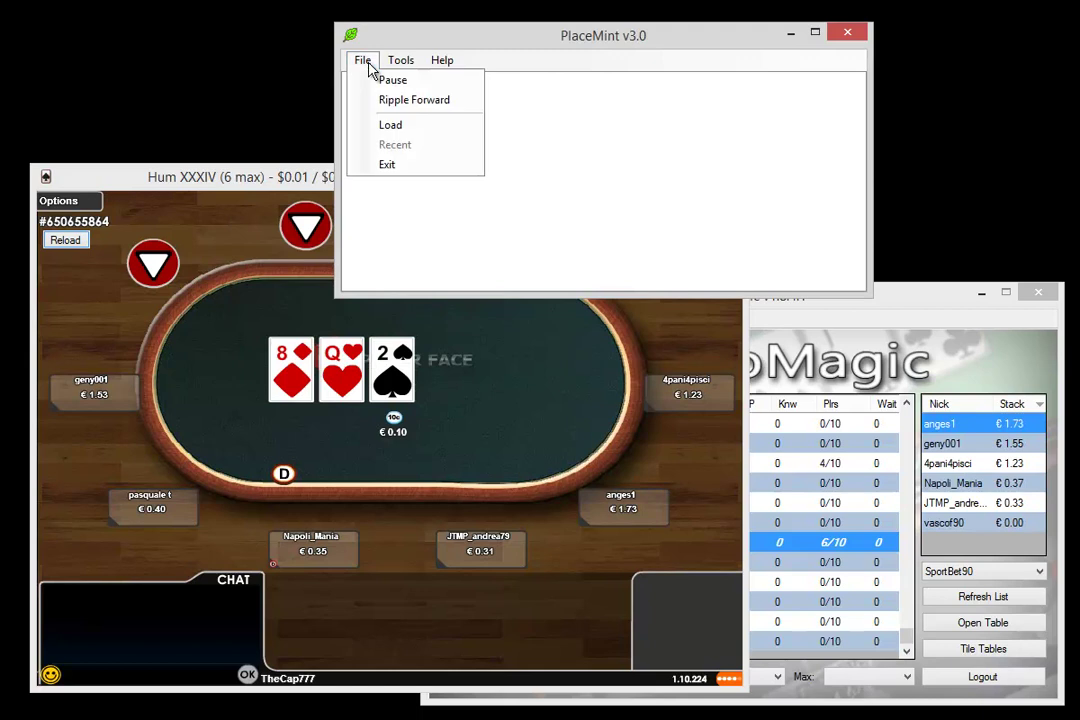
pyautogui.click(392, 124)
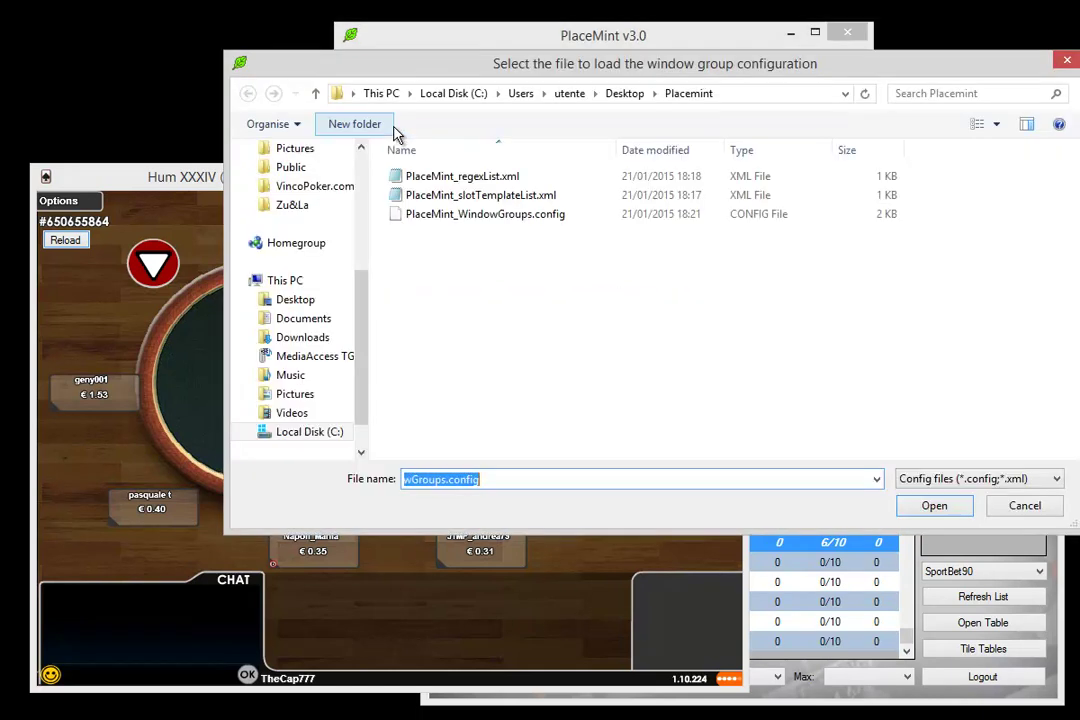
pyautogui.click(468, 216)
pyautogui.click(940, 507)
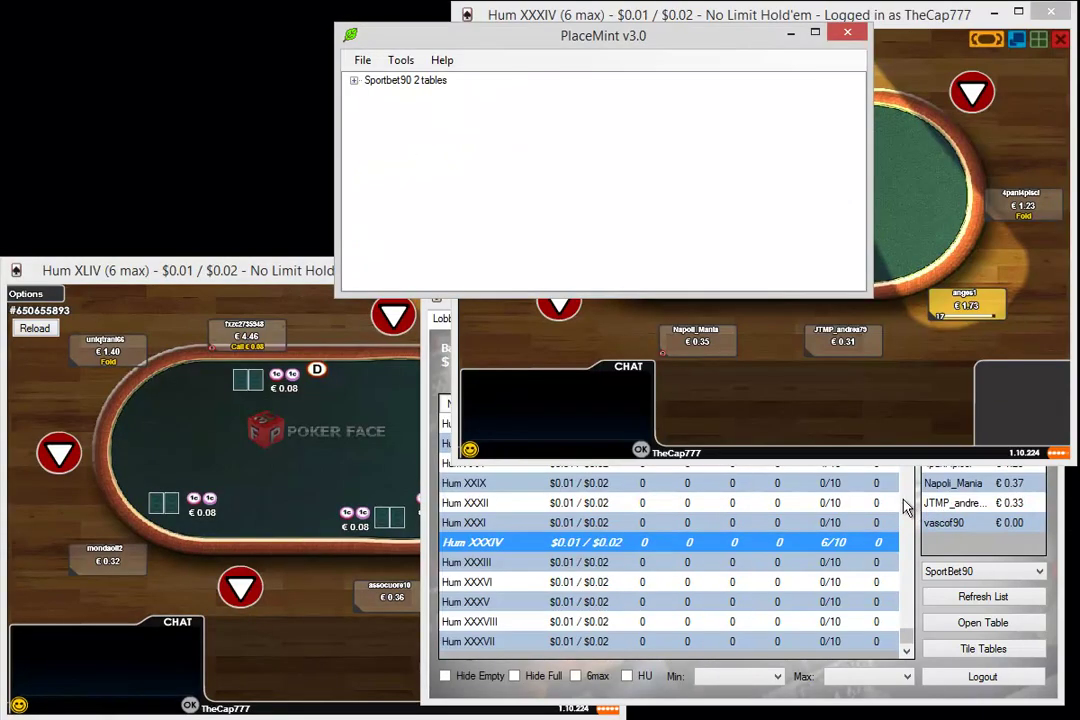